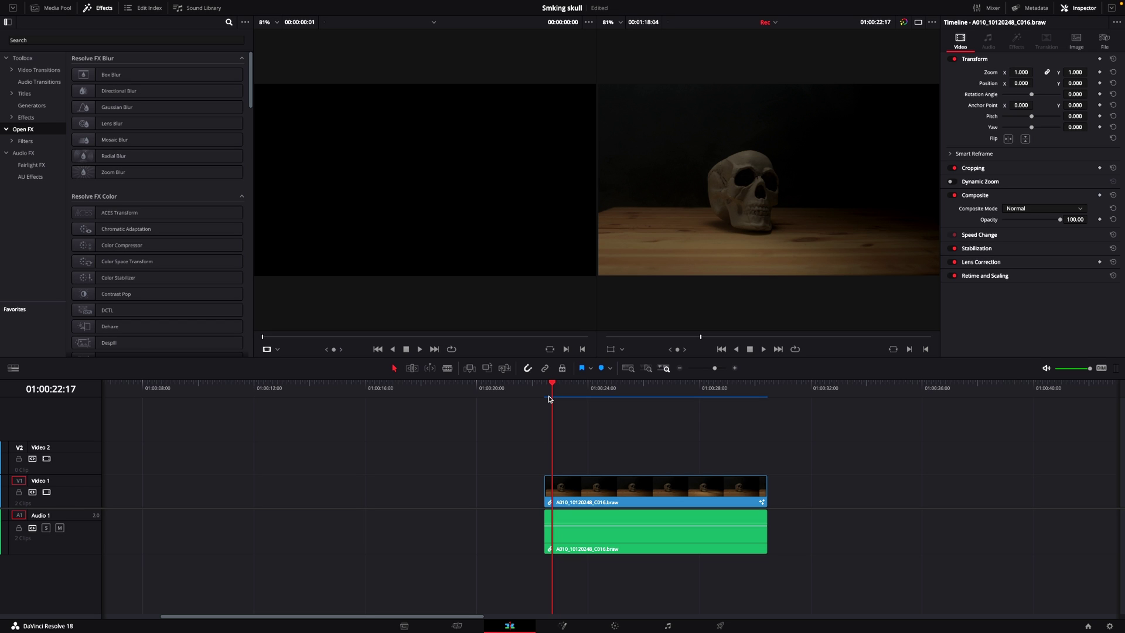
- Play back the skull clip, then return the playhead to its start
key(space)
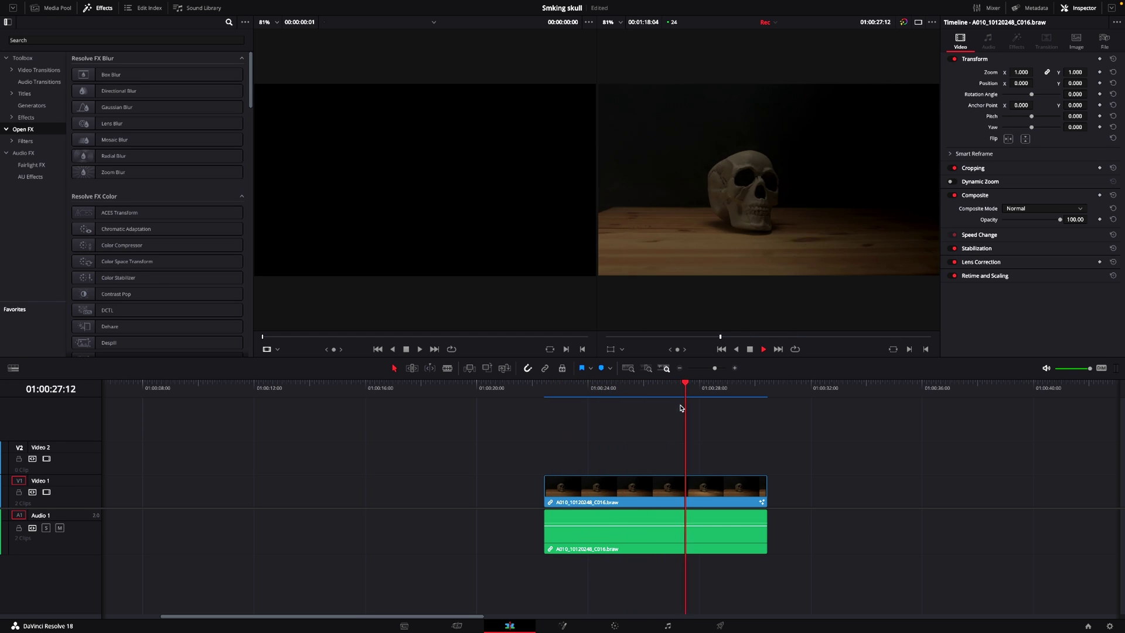
key(space)
key(Up)
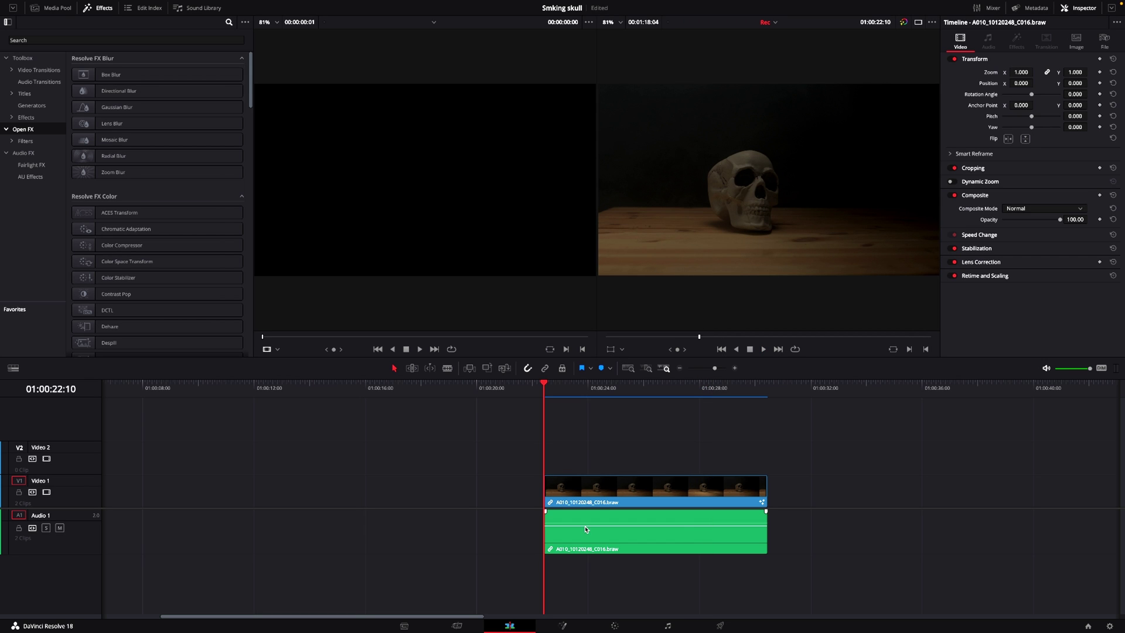
- Open the skull clip on the Fusion page and nudge MediaOut1 upward
click(565, 627)
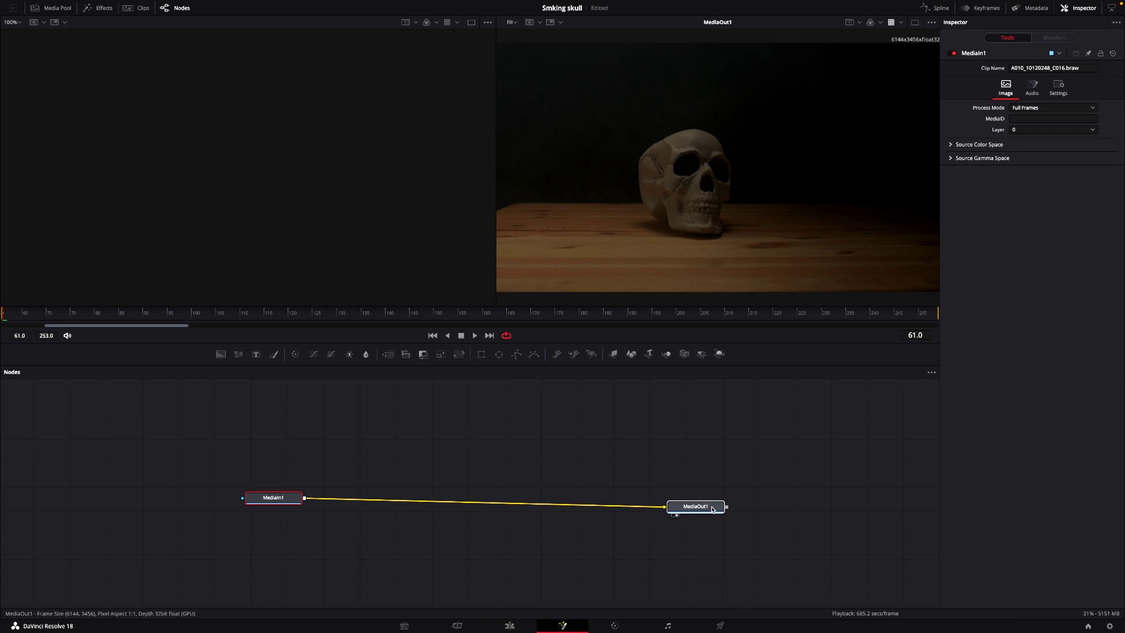
drag(707, 510, 707, 482)
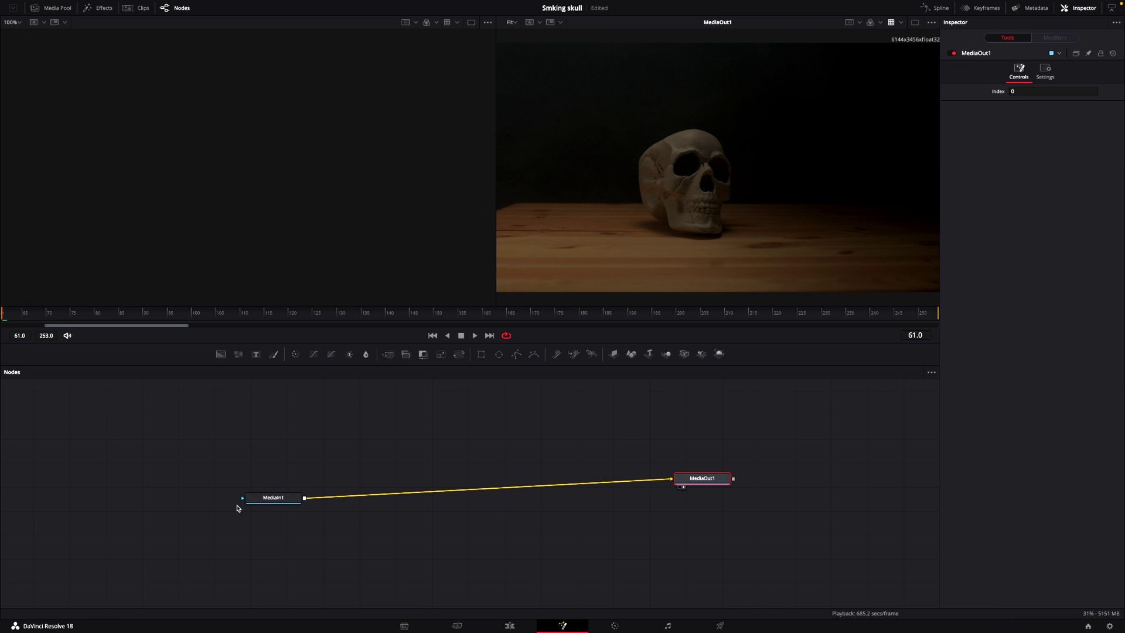
click(270, 498)
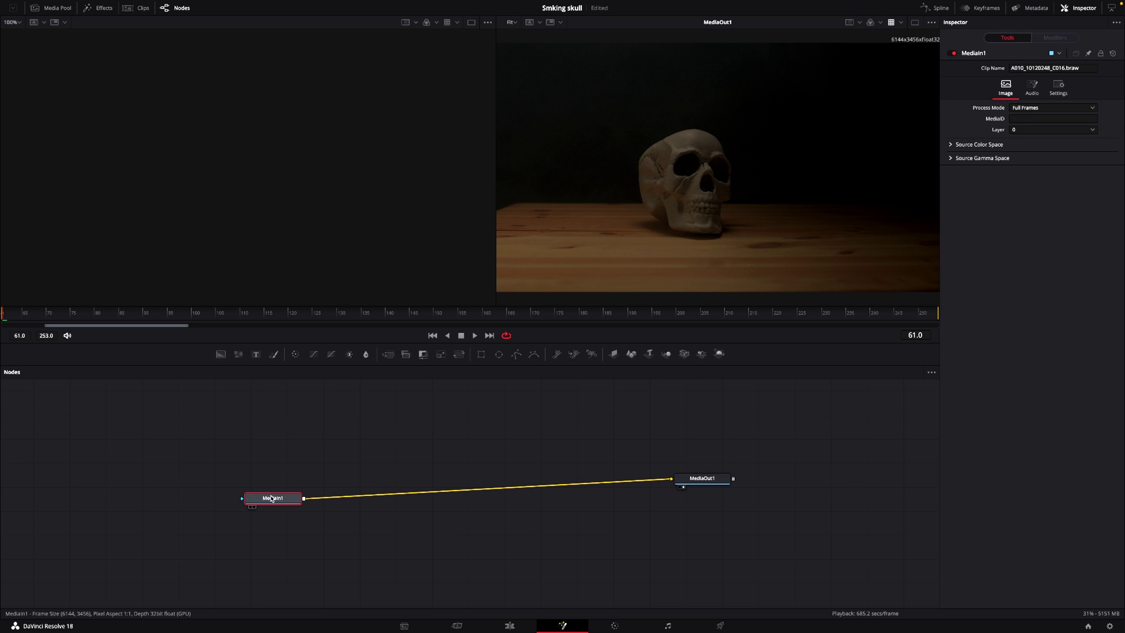
mouse_move(271, 498)
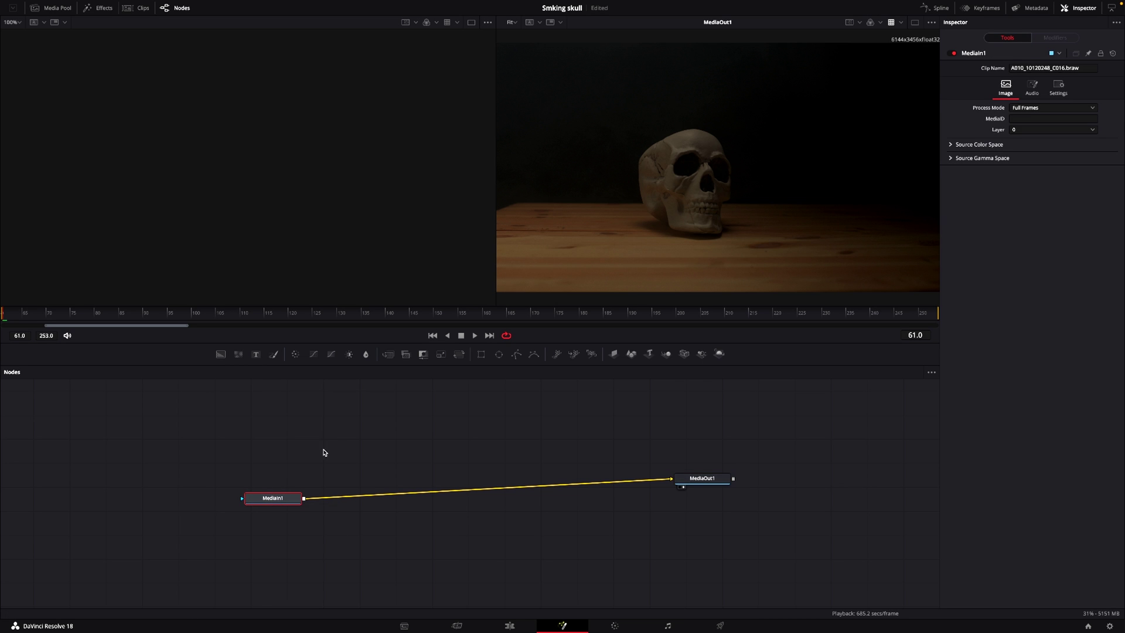
- Paste a second MediaIn, delete Merge1, and wire MediaIn1_1 straight into MediaOut1
key(ctrl+v)
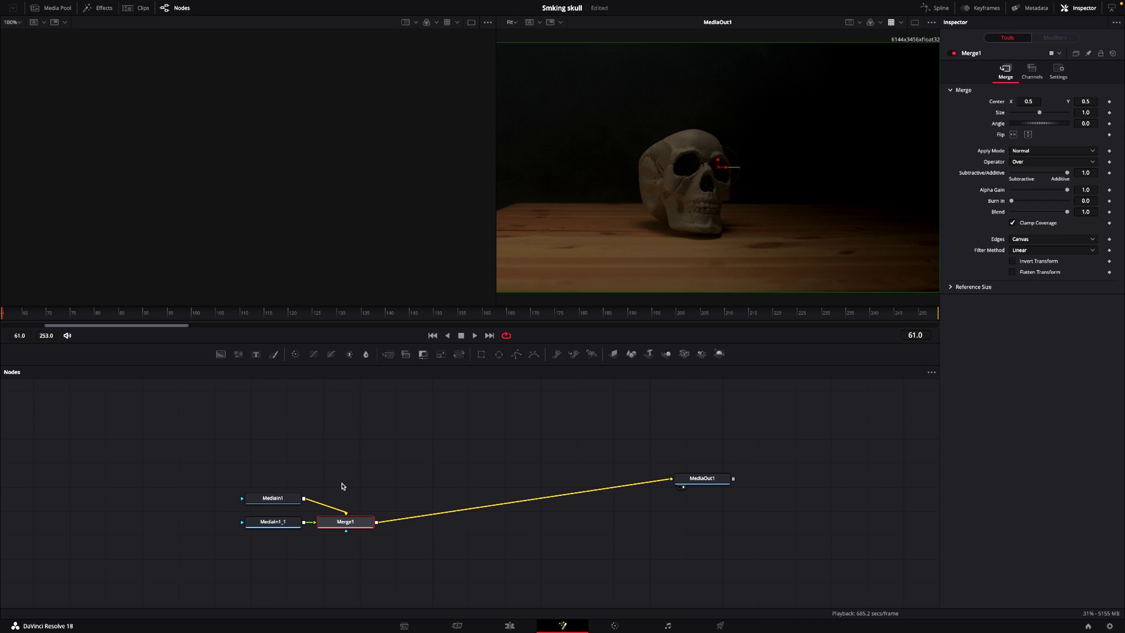
drag(338, 513, 465, 430)
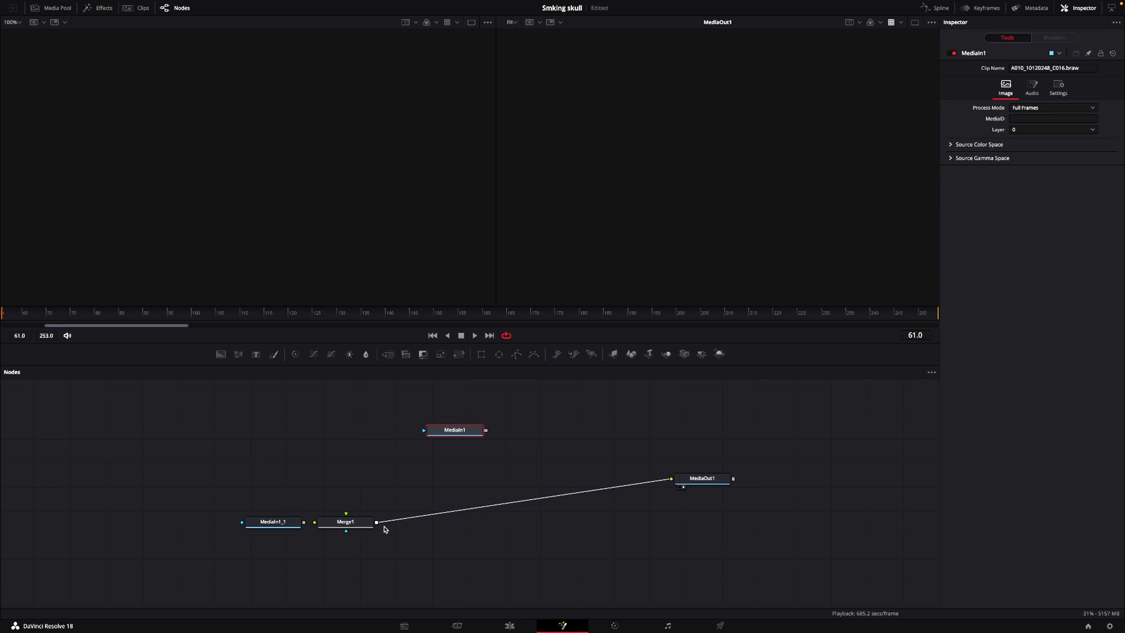
click(366, 521)
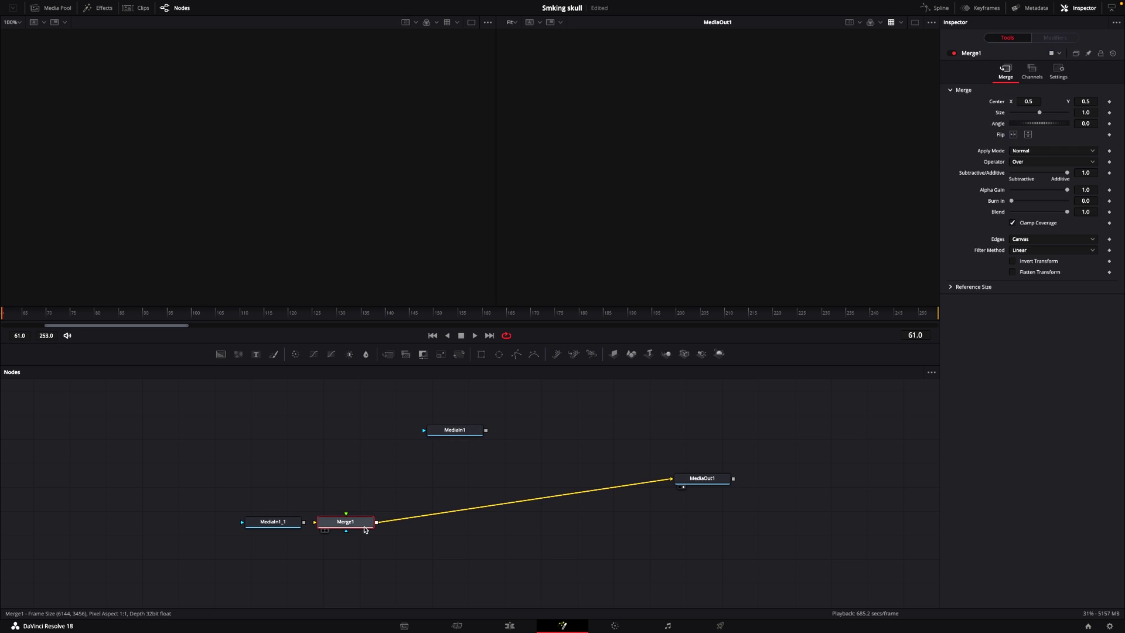
key(Delete)
drag(304, 522, 606, 516)
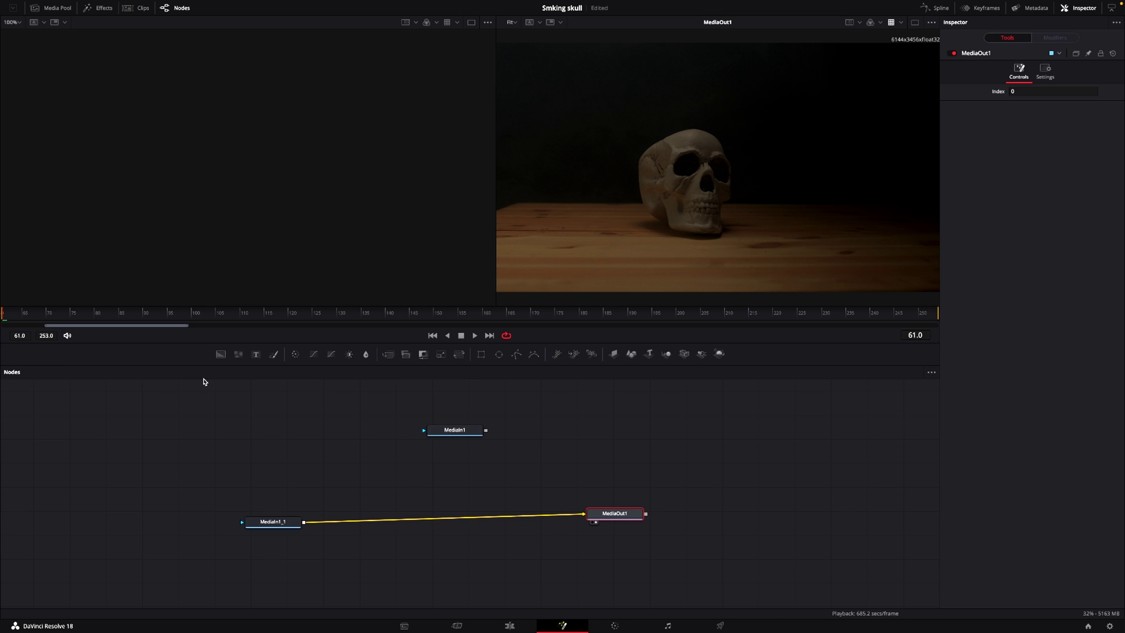
- Add Background and Polygon nodes to the flow and jump to the clip's last frame
drag(220, 356, 354, 449)
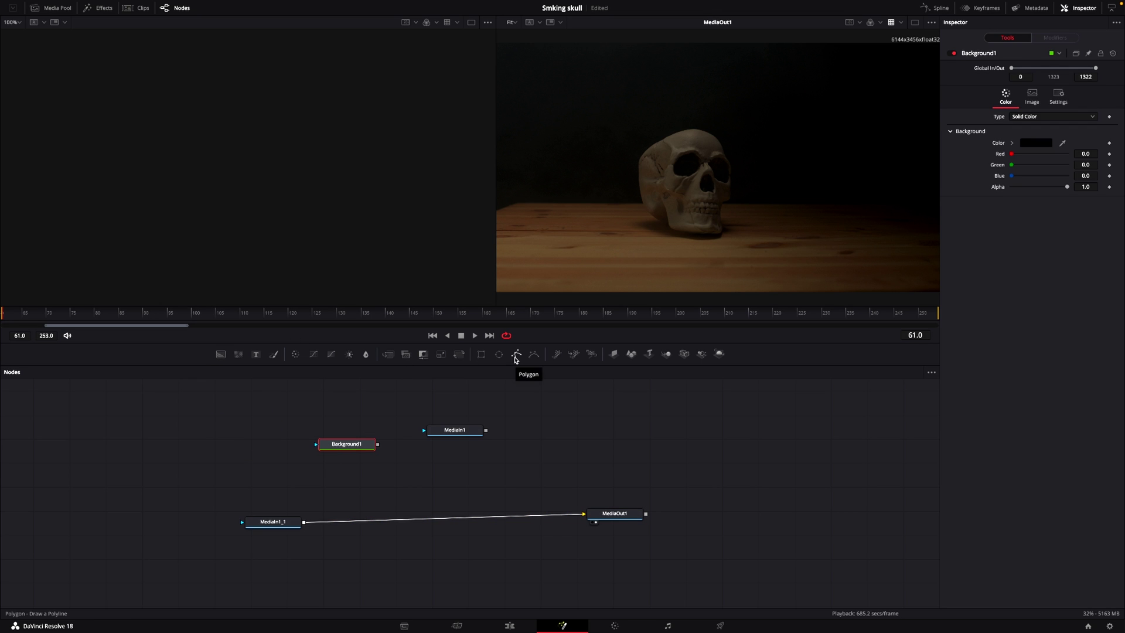
drag(515, 359, 266, 445)
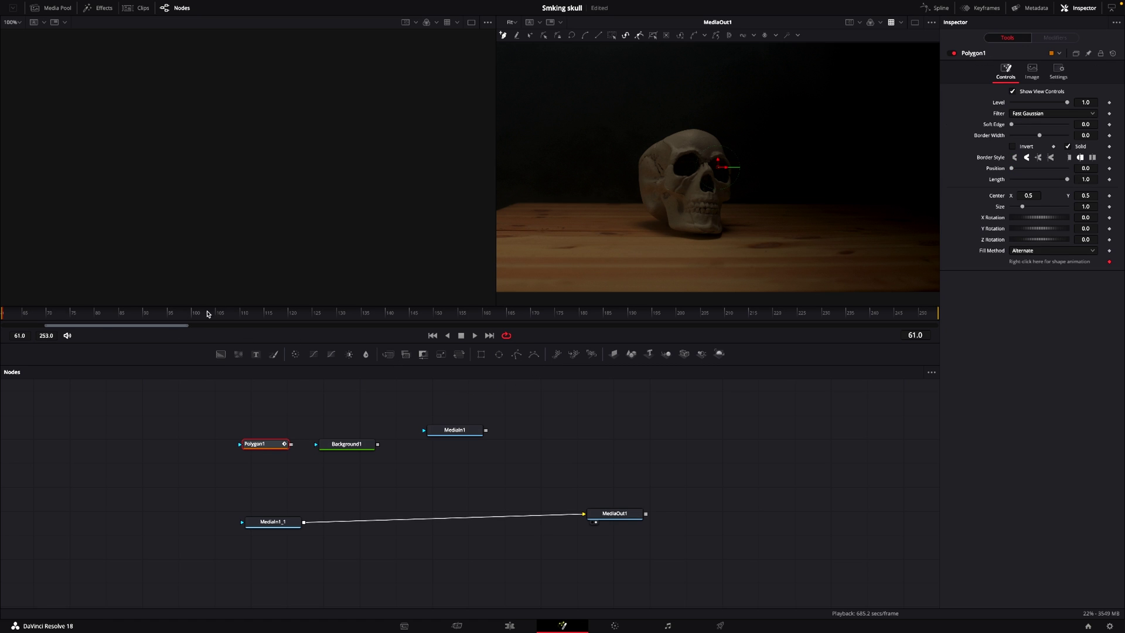
click(928, 318)
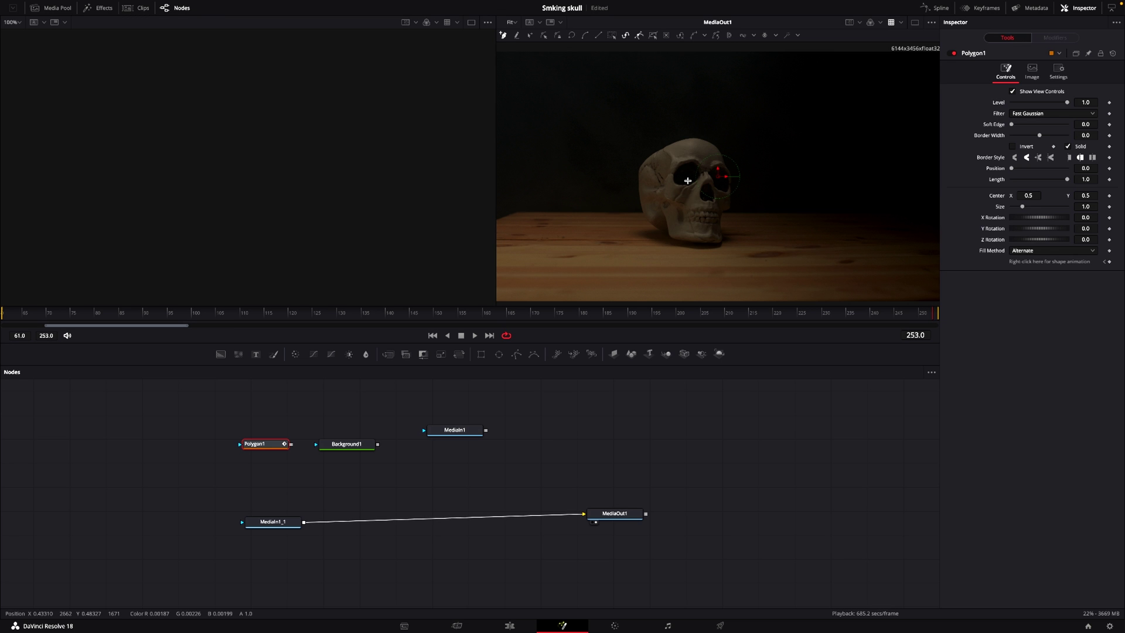
scroll(688, 180, up, 5)
scroll(687, 184, down, 3)
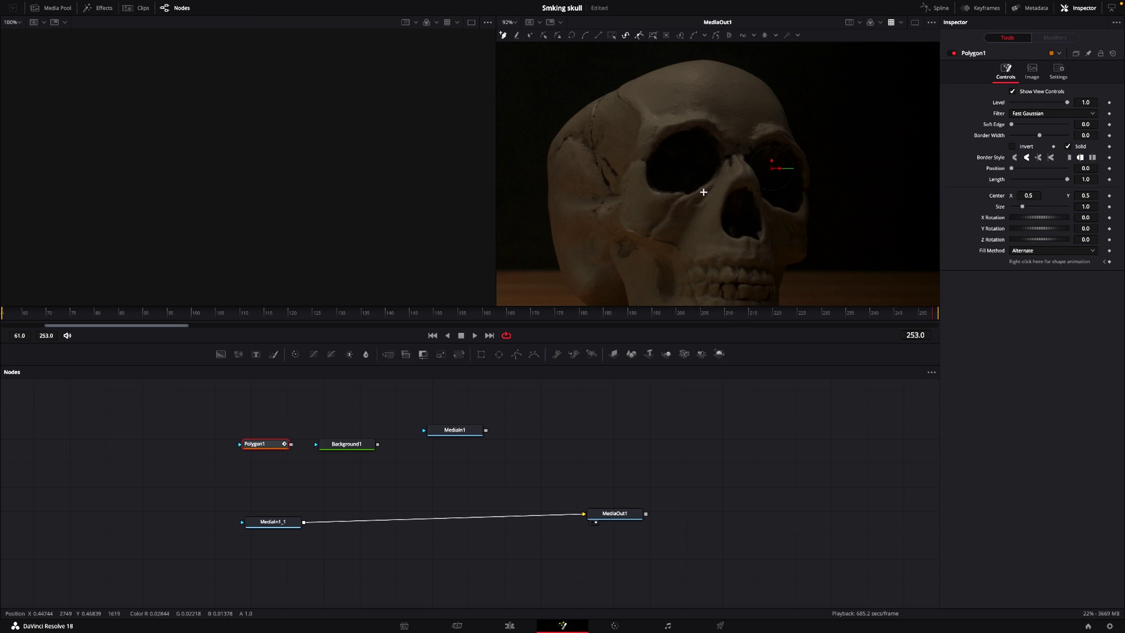
- Trace a polygon drip path from the eye socket down the skull's cheek
click(657, 182)
drag(702, 233, 700, 268)
drag(664, 226, 662, 187)
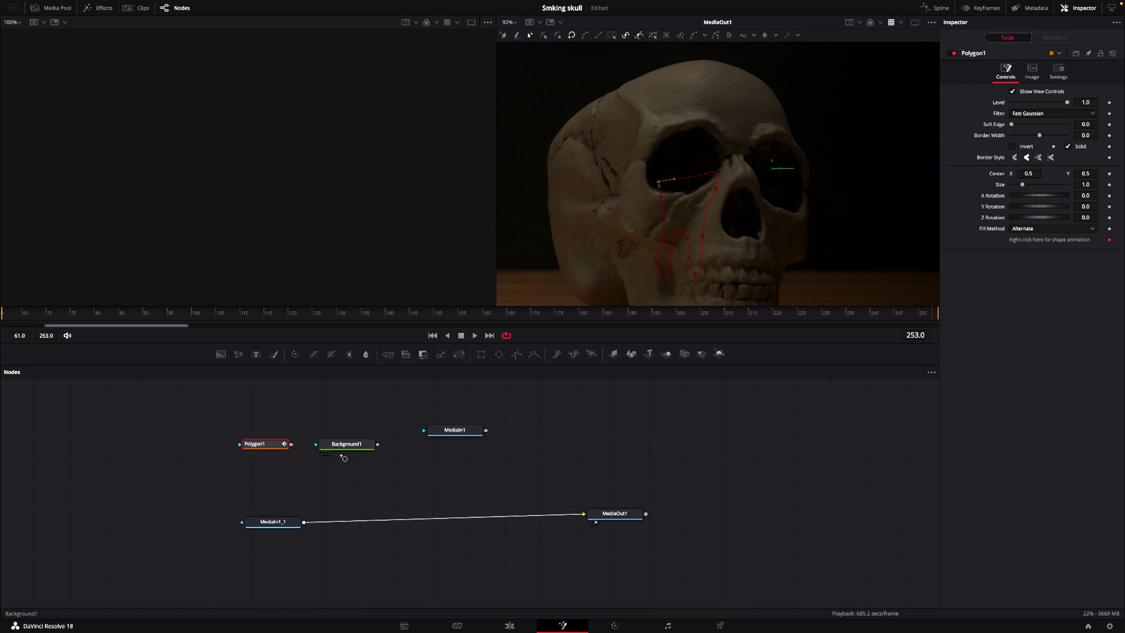
- Mask Background1 with Polygon1 and merge it over MediaIn1_1 as Merge1
drag(291, 444, 328, 447)
drag(381, 448, 304, 524)
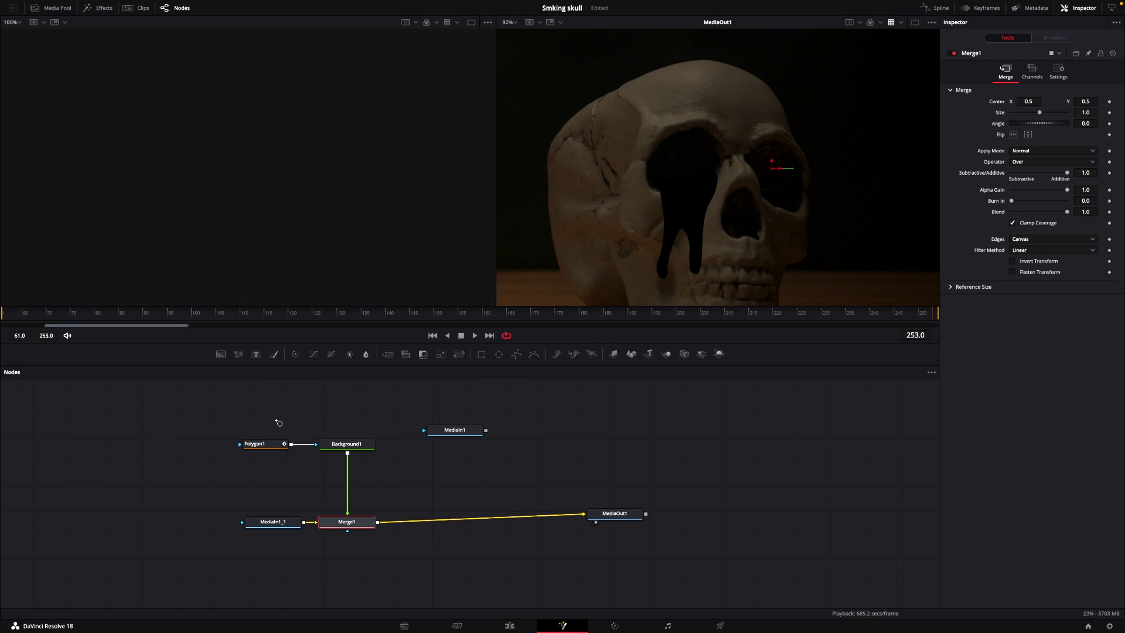
click(340, 445)
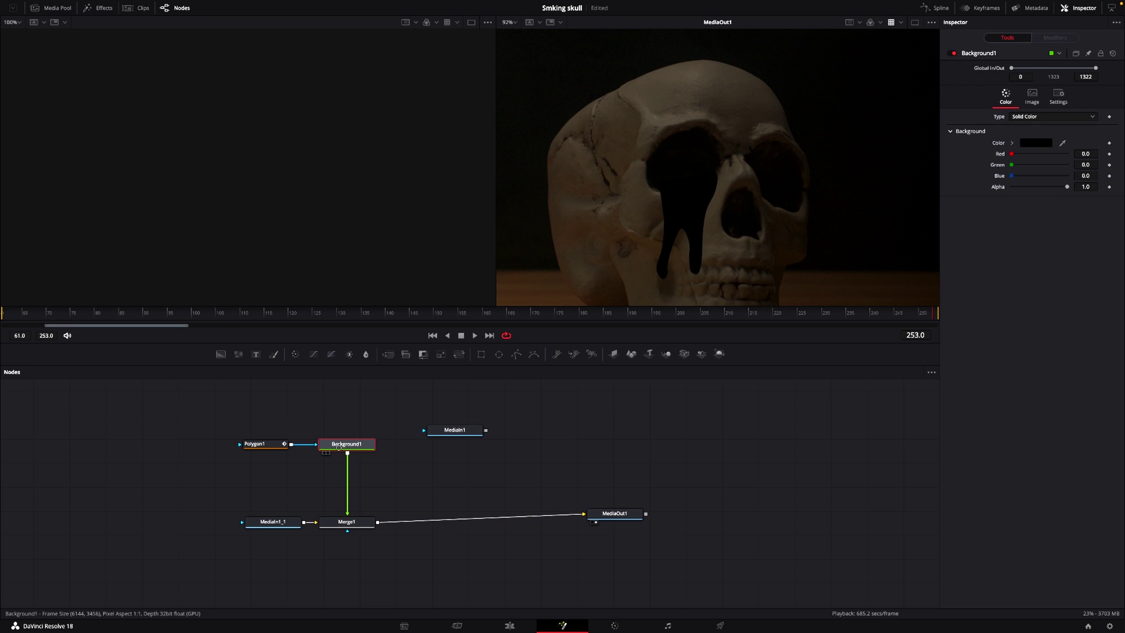
- Colour the Background a dark blood red: Red 0.26, Green 0, Blue 0
click(1033, 143)
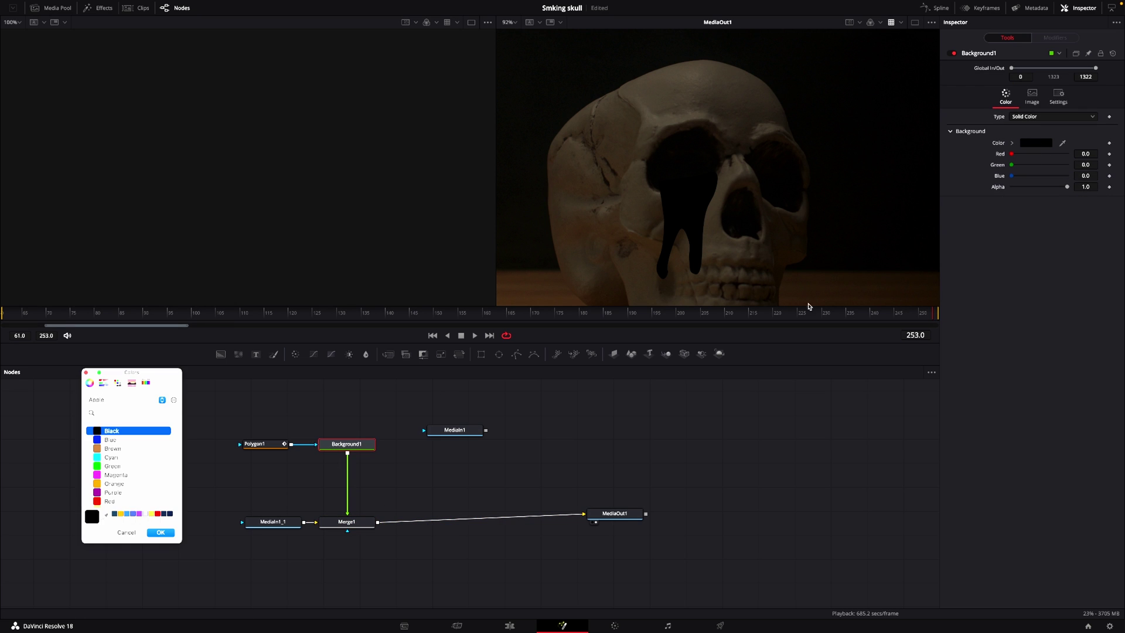
click(112, 501)
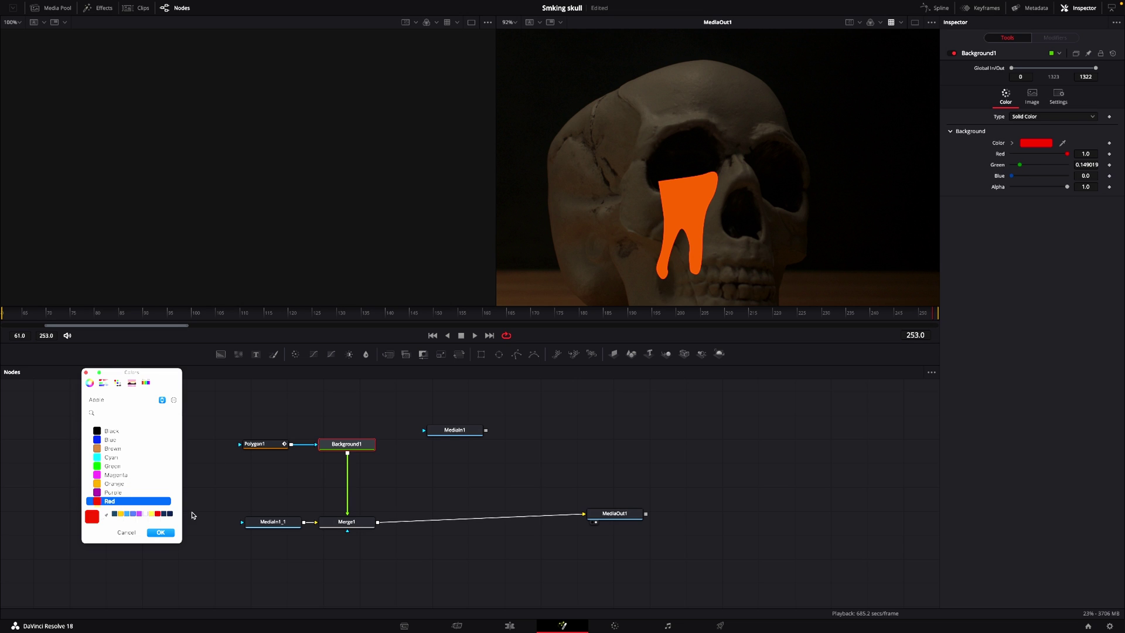
click(157, 514)
click(159, 532)
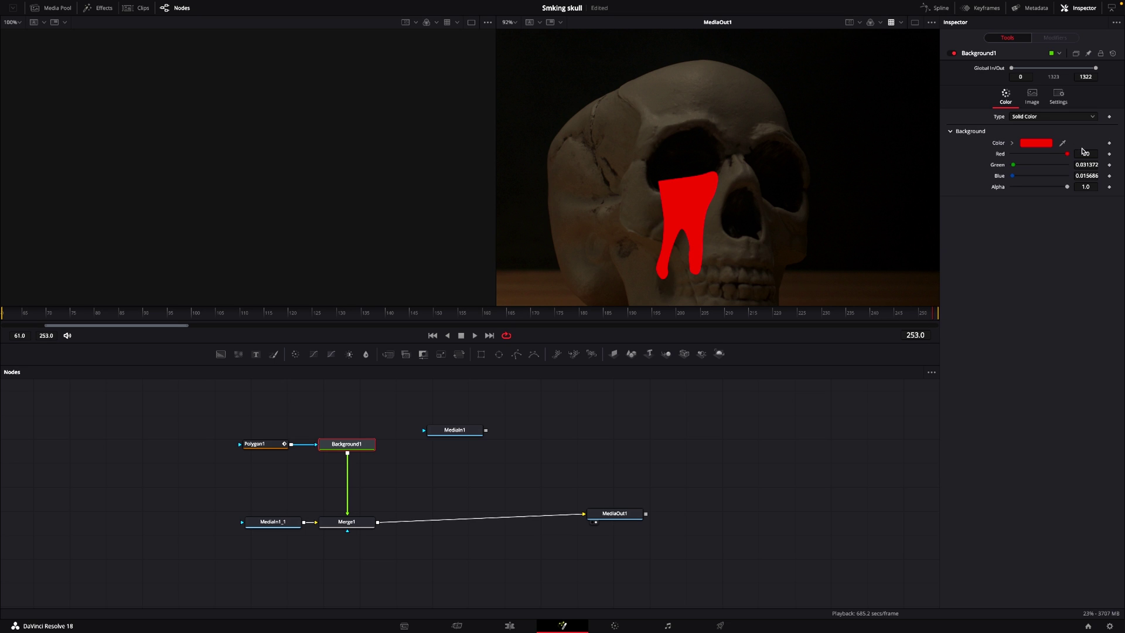
drag(1067, 156, 1003, 180)
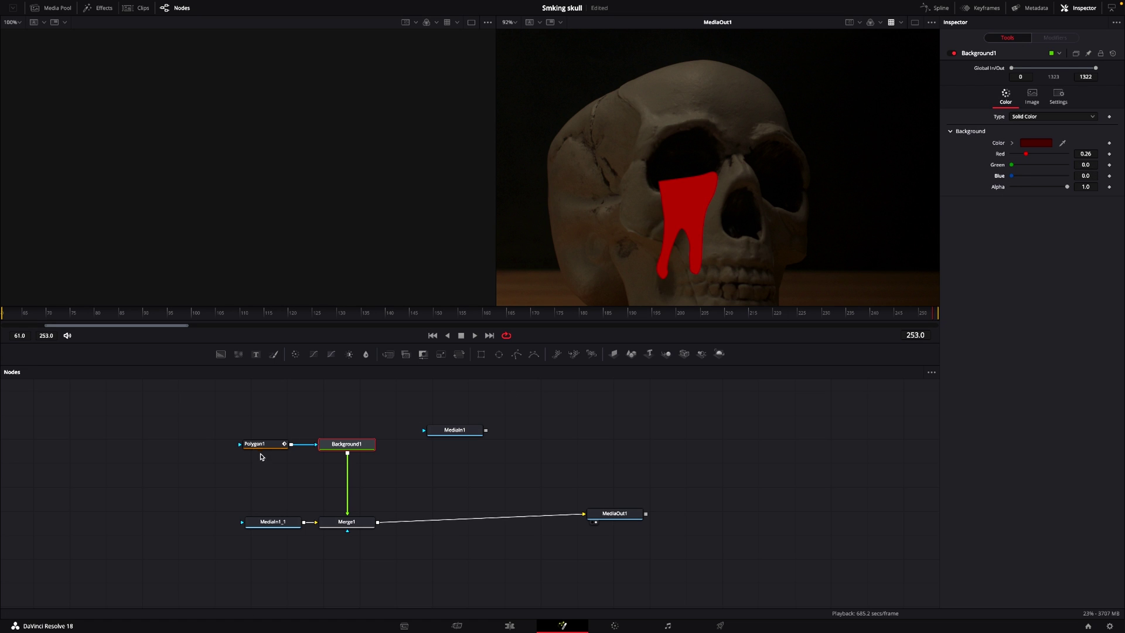
click(281, 446)
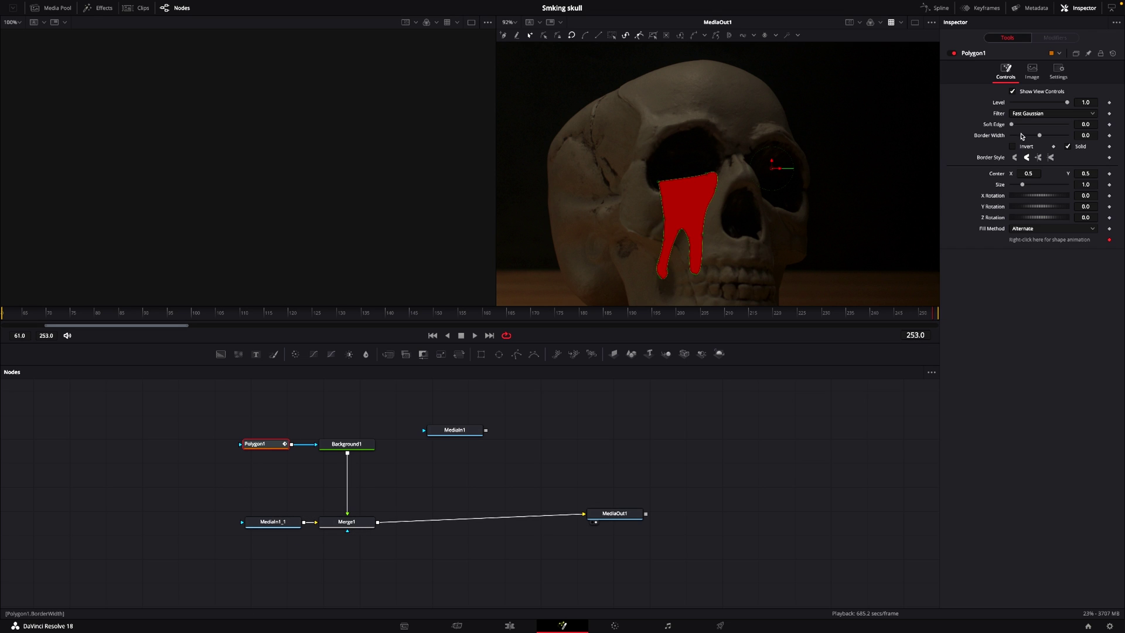
- Give Polygon1 a Soft Edge of about 0.0034 and a Border Width of 0.001
drag(1012, 126, 1015, 127)
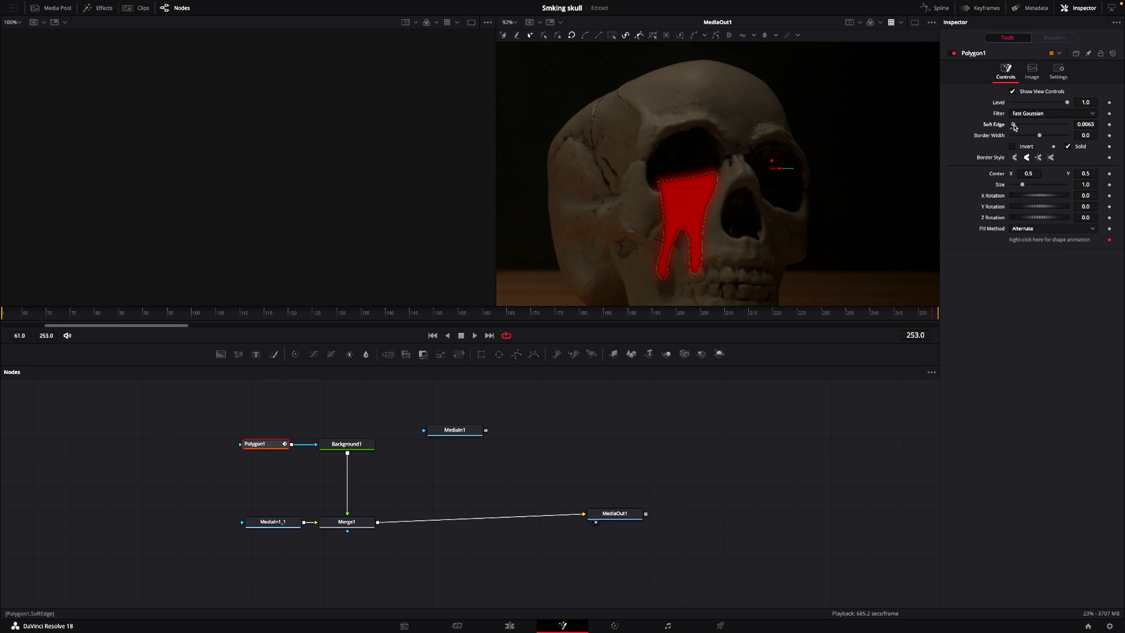
click(1087, 125)
key(Return)
click(1084, 136)
key(Return)
drag(1041, 137, 1041, 137)
- Drag the drip points upward to shorten the right drip and the left drip
click(7, 316)
drag(685, 286, 704, 226)
drag(647, 296, 701, 241)
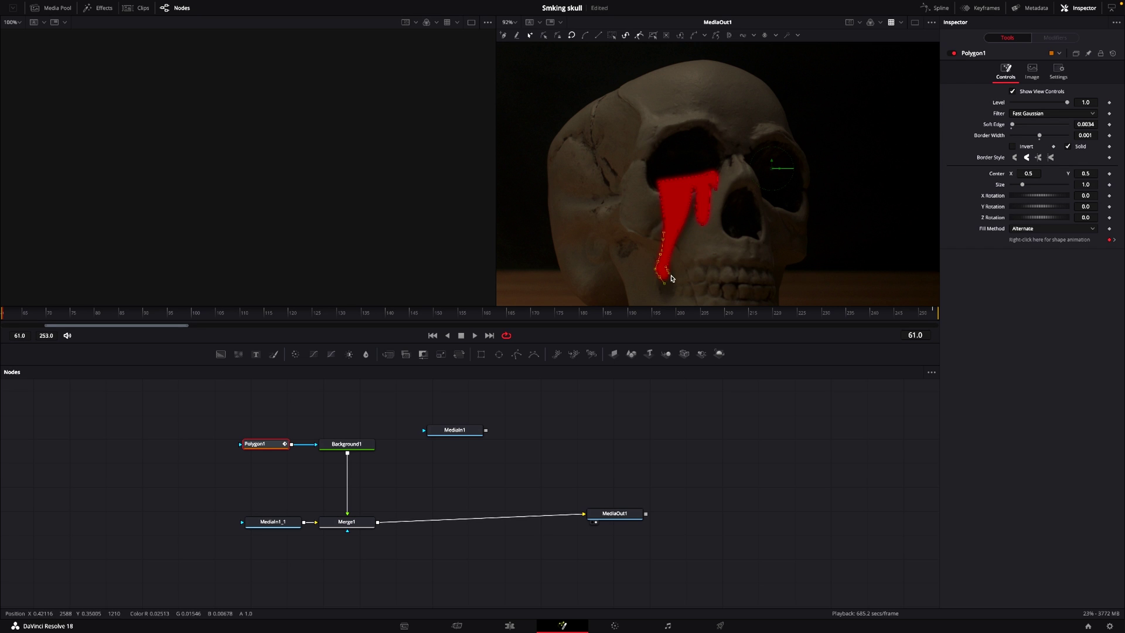
drag(662, 280, 658, 196)
drag(656, 252, 681, 208)
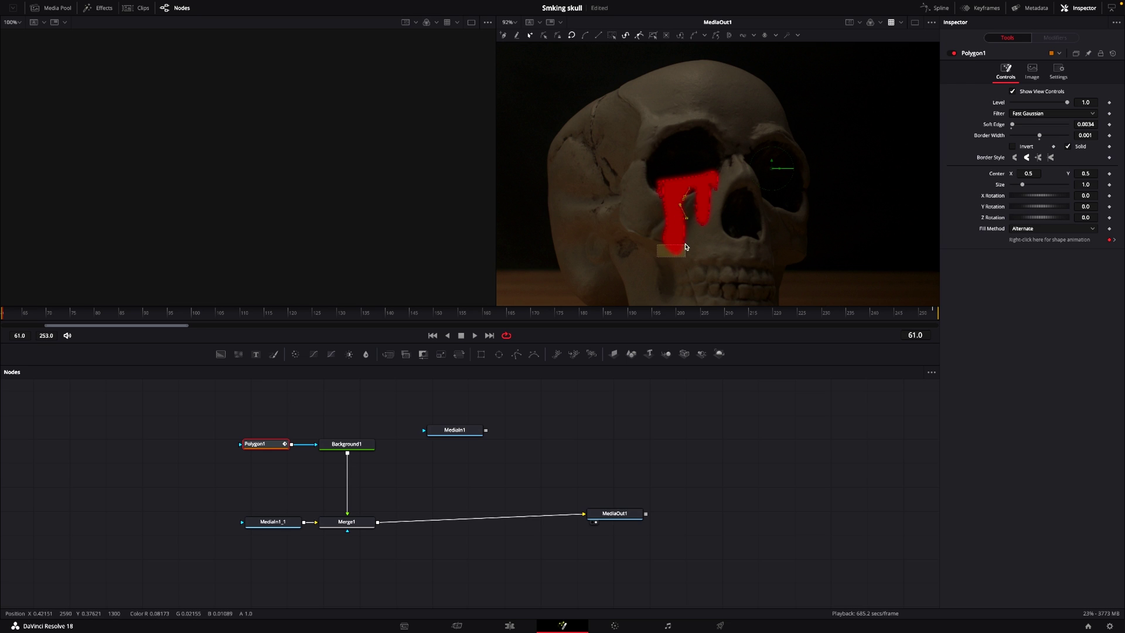
click(683, 254)
- Pull both drips' bottom points further up so the two runs are thinner and tidier
drag(666, 250, 664, 207)
click(657, 241)
click(702, 225)
drag(705, 228, 711, 171)
drag(655, 217, 701, 187)
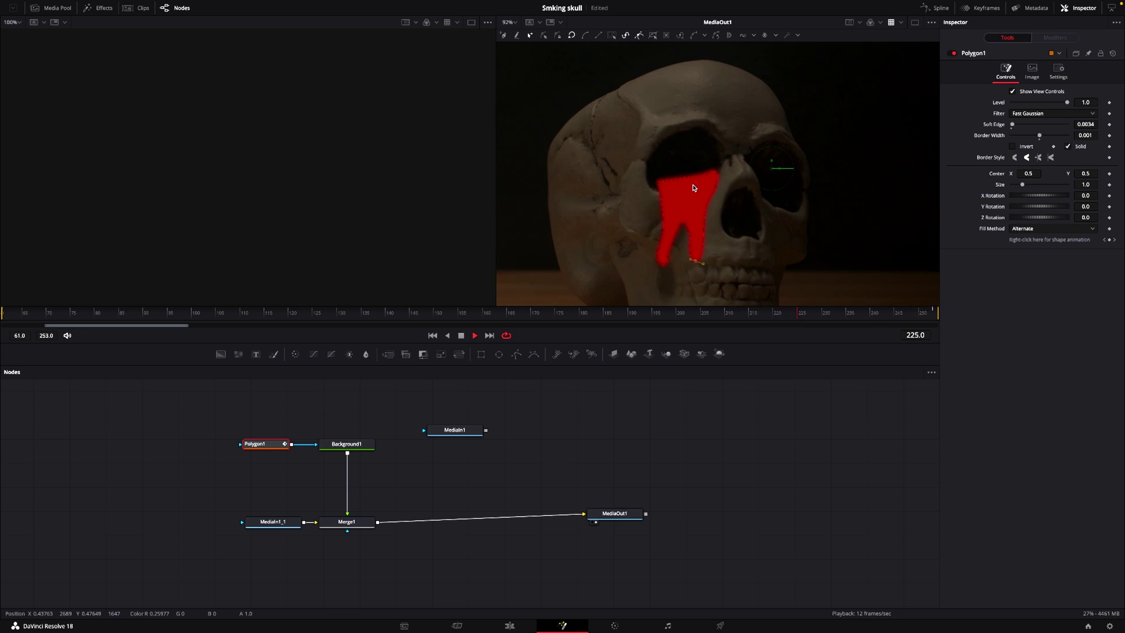
- Stop playback and show MediaIn1's raw skull footage, zoomed in, in the left viewer
key(space)
drag(469, 431, 533, 430)
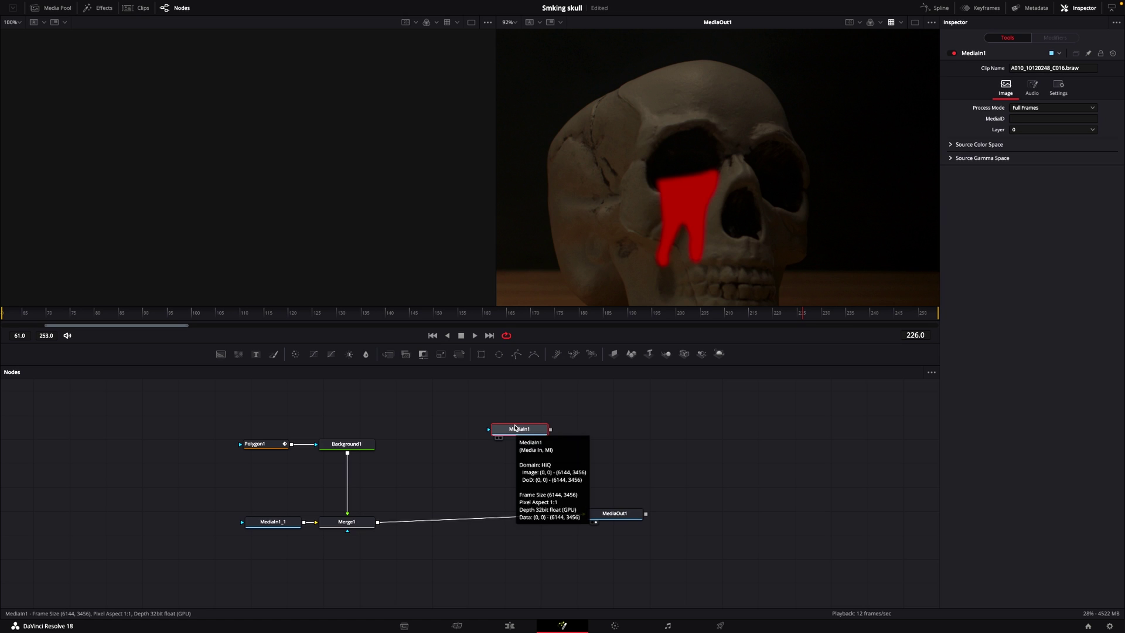
key(1)
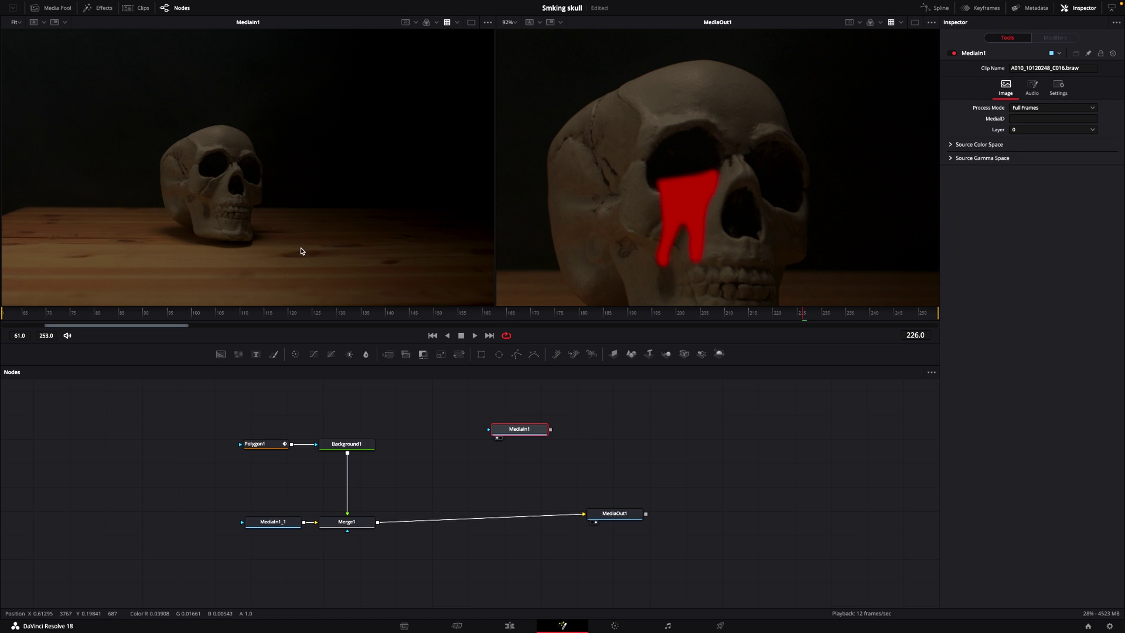
scroll(249, 224, up, 6)
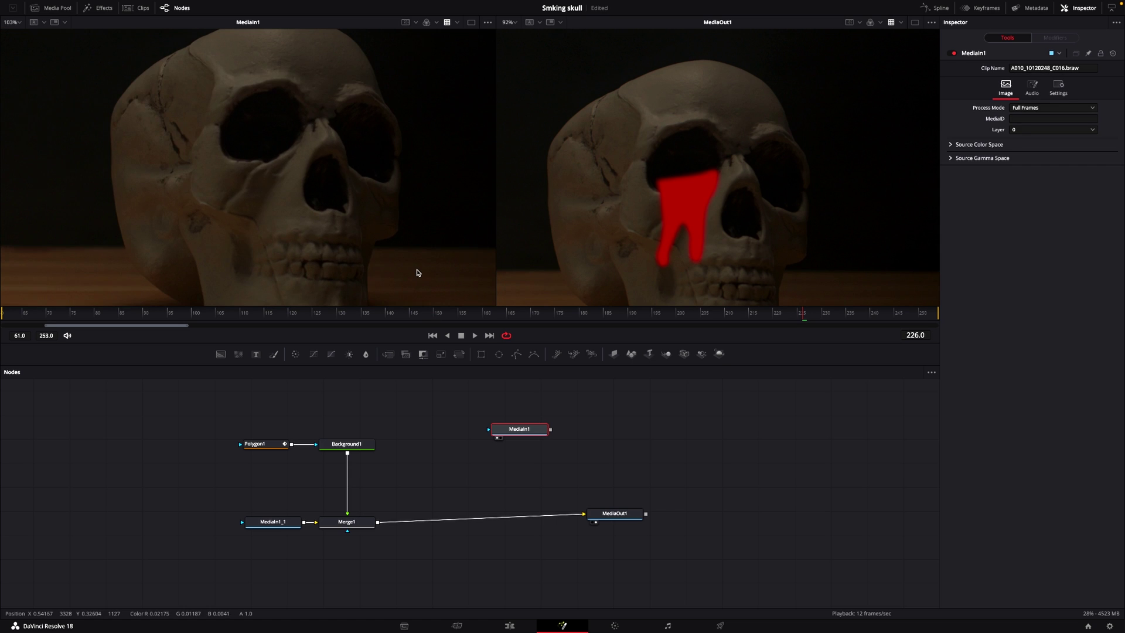
drag(417, 276, 432, 293)
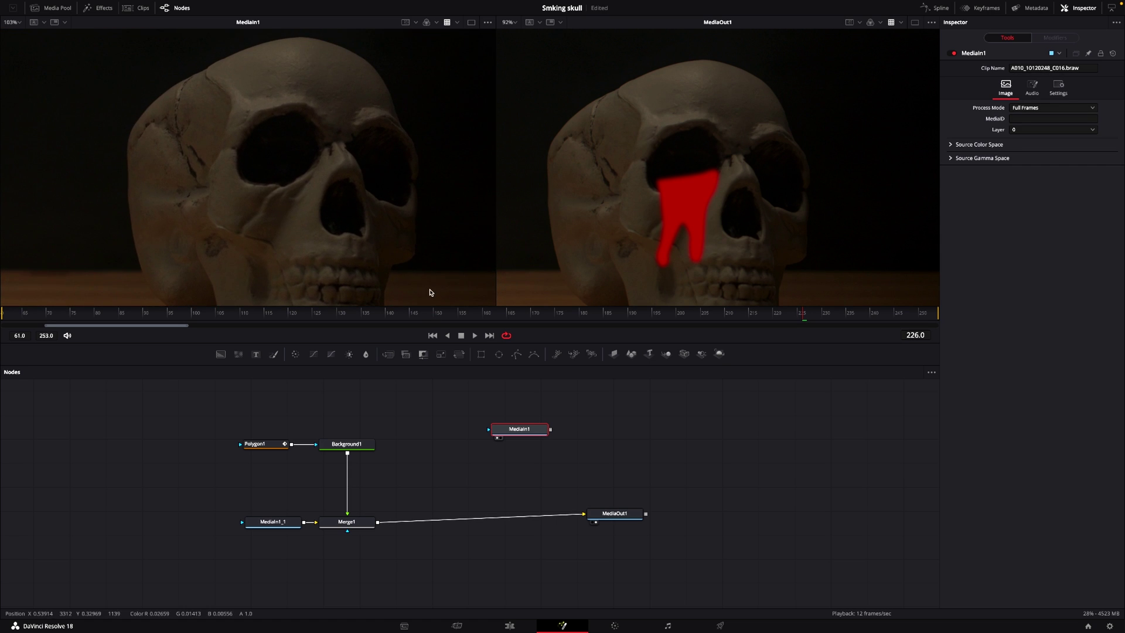
- Add a Polygon2 node and outline the eye socket's lower edge
drag(516, 356, 434, 425)
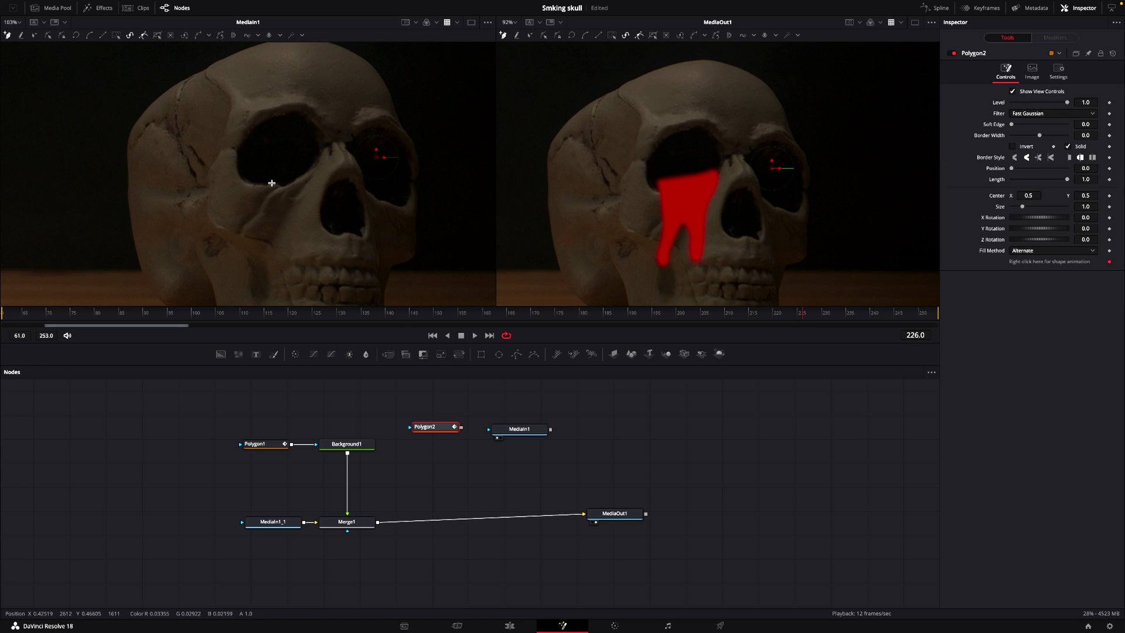
scroll(271, 183, down, 2)
scroll(271, 183, up, 4)
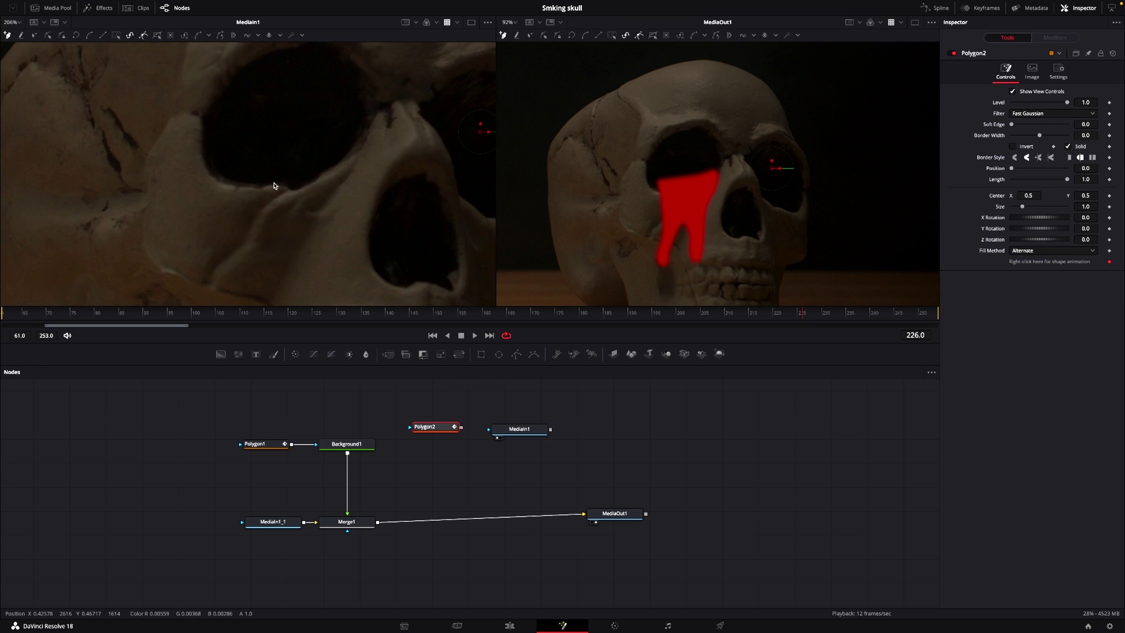
scroll(299, 184, up, 2)
click(333, 175)
click(304, 191)
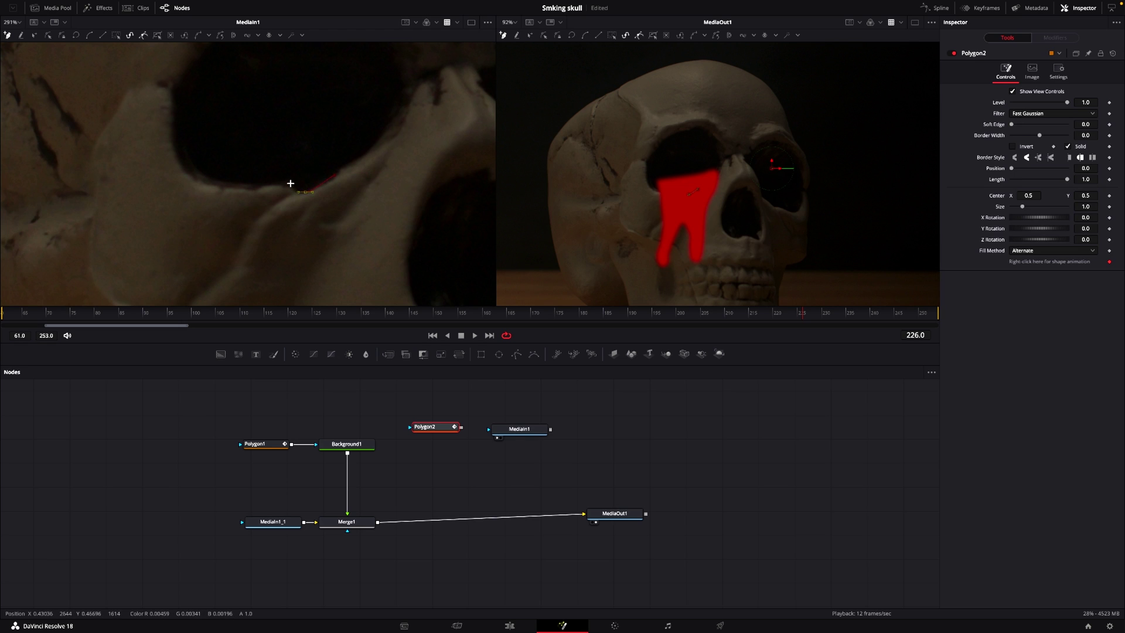
click(265, 186)
drag(225, 180, 188, 77)
- Trace the socket's left, upper and right edges, close the shape, and wire it to MediaIn1
scroll(255, 73, up, 3)
drag(192, 122, 346, 53)
scroll(282, 73, up, 1)
drag(380, 109, 391, 123)
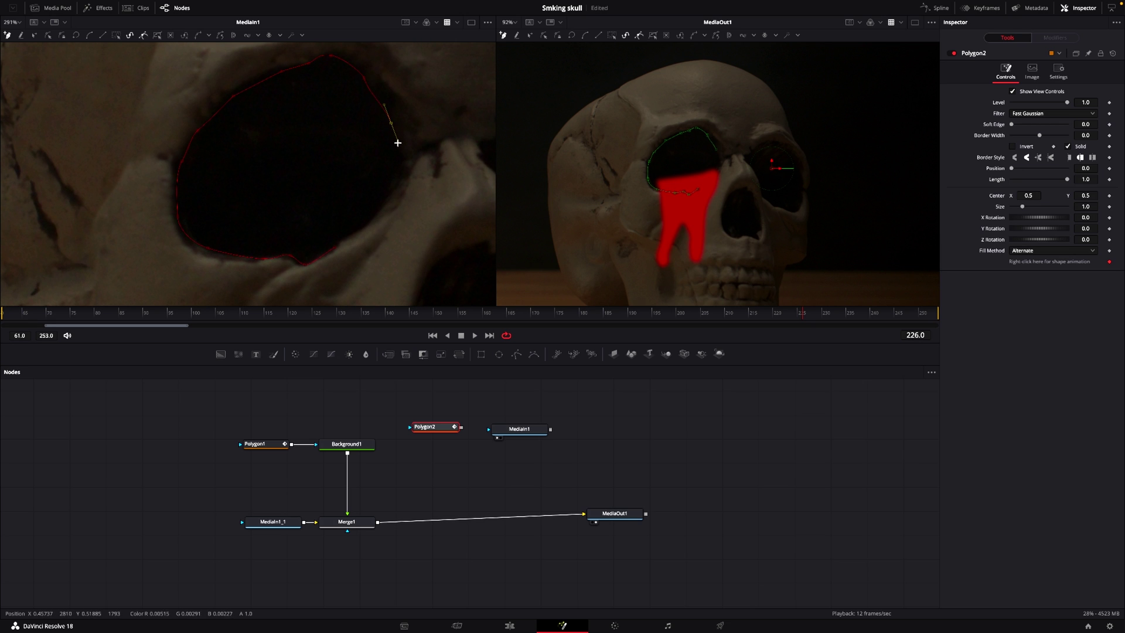
drag(404, 174, 352, 234)
click(336, 250)
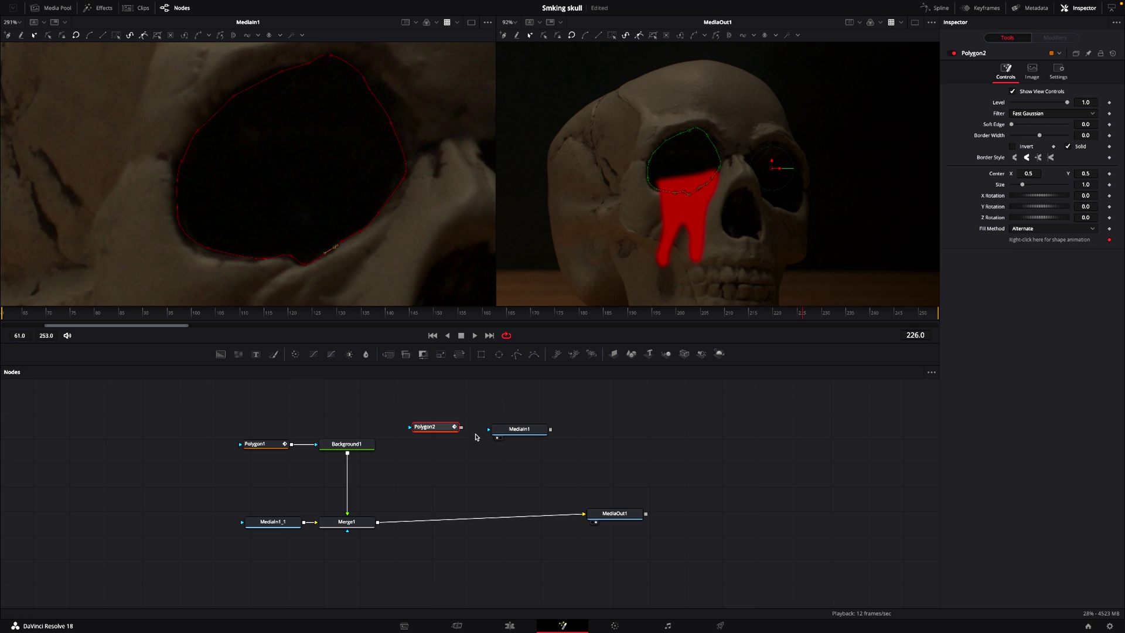
drag(461, 431, 490, 430)
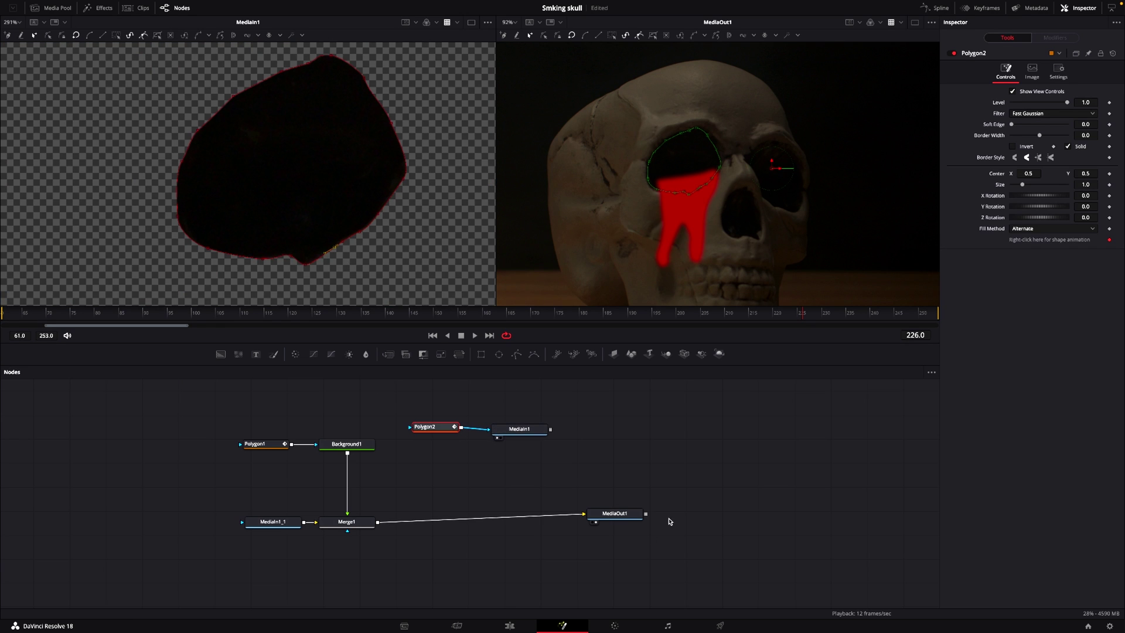
- Drop the socket-masked MediaIn1 onto the Merge1 line to create Merge2 over the blood
drag(550, 429, 378, 524)
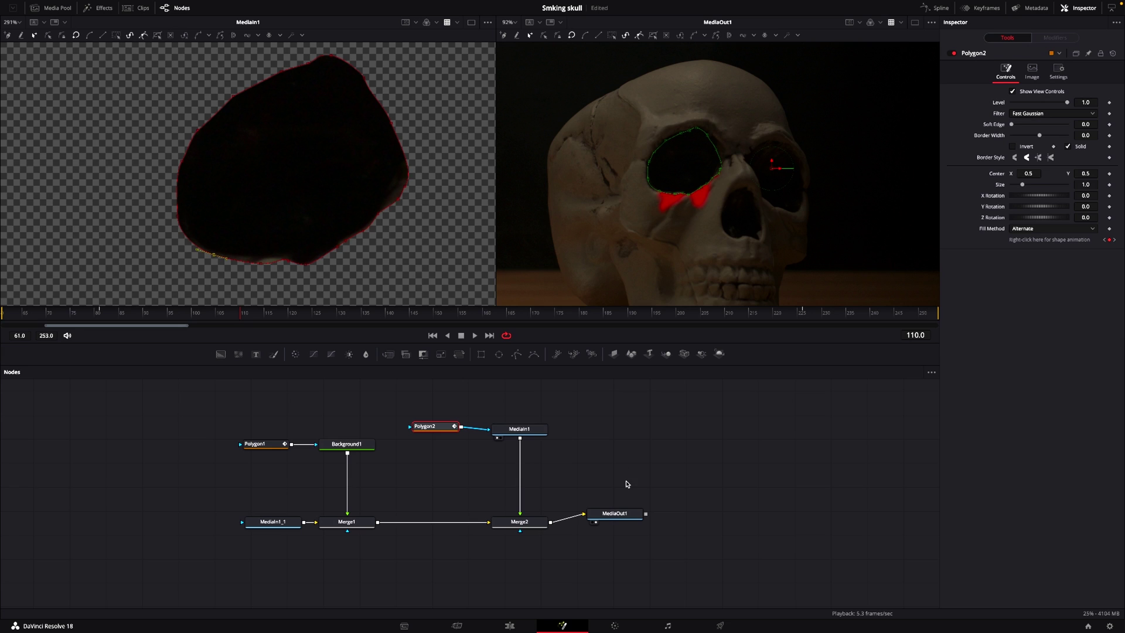
scroll(619, 458, down, 3)
click(510, 626)
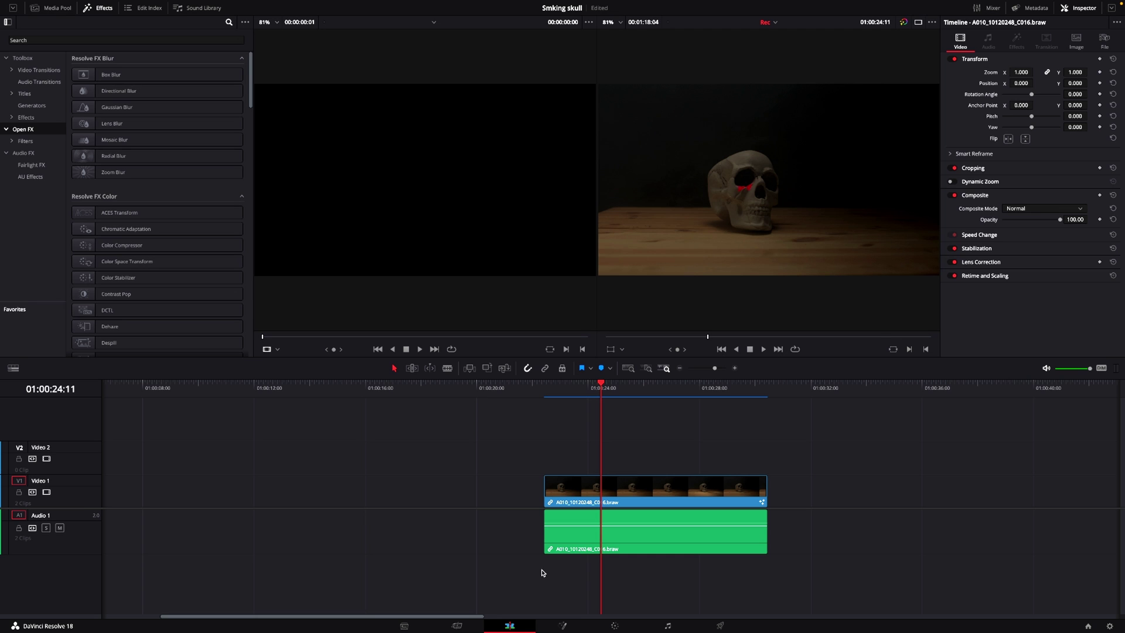
click(552, 386)
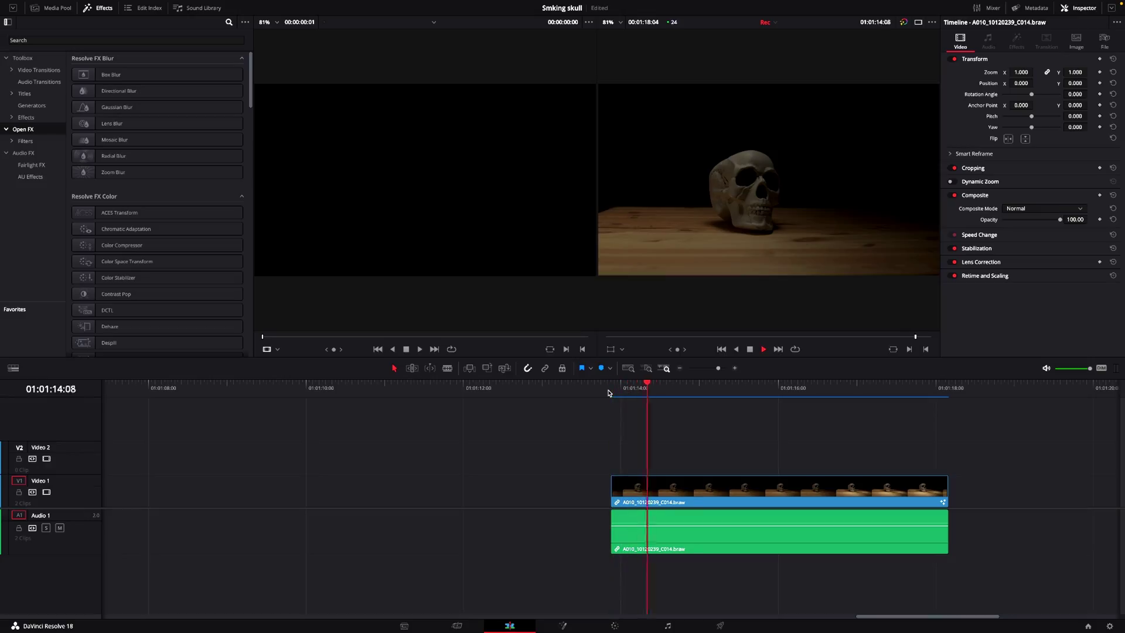
- Select the second skull clip on the Color page and add serial node 02
key(space)
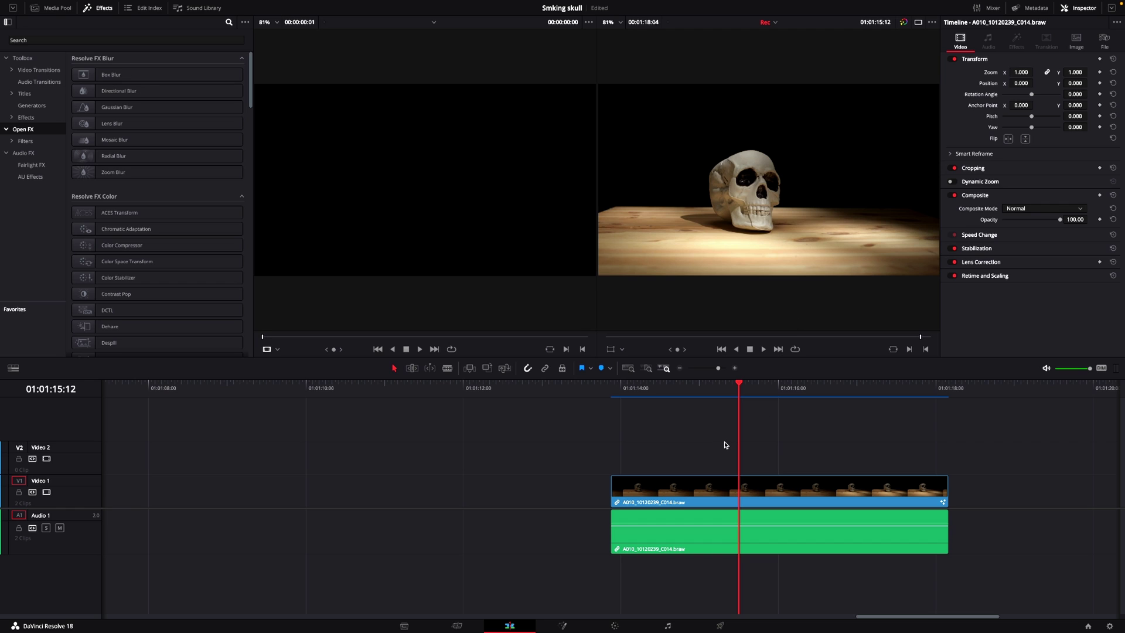
click(743, 488)
click(616, 626)
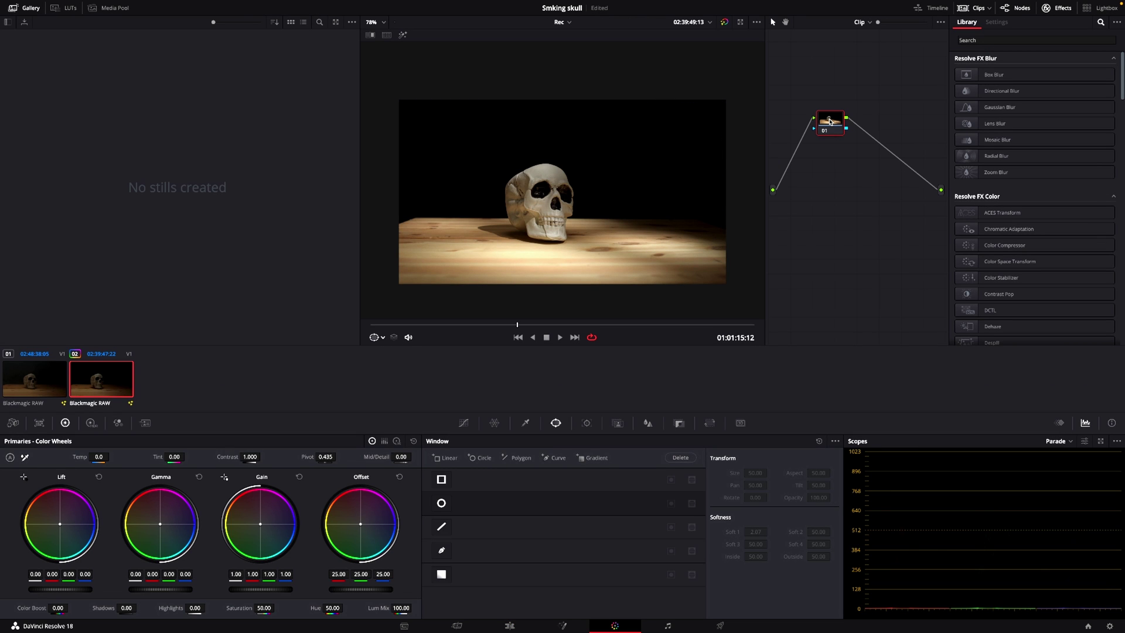
key(alt+s)
drag(887, 128, 904, 137)
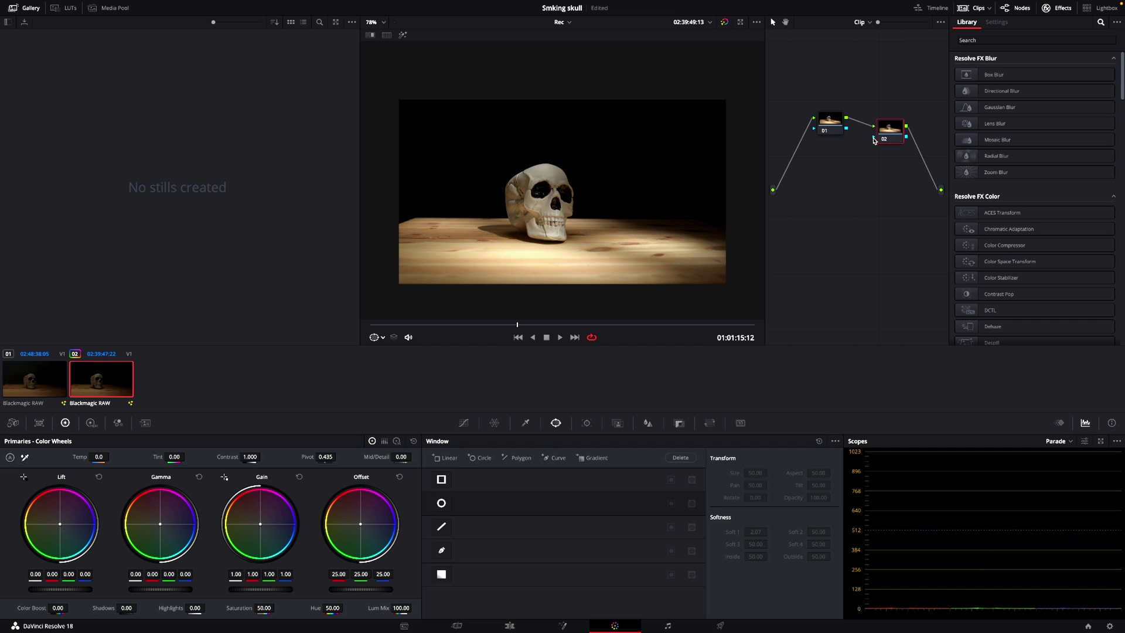
- Search 'fas' in the Library and apply Fast Noise to node 02
click(994, 39)
text(fast)
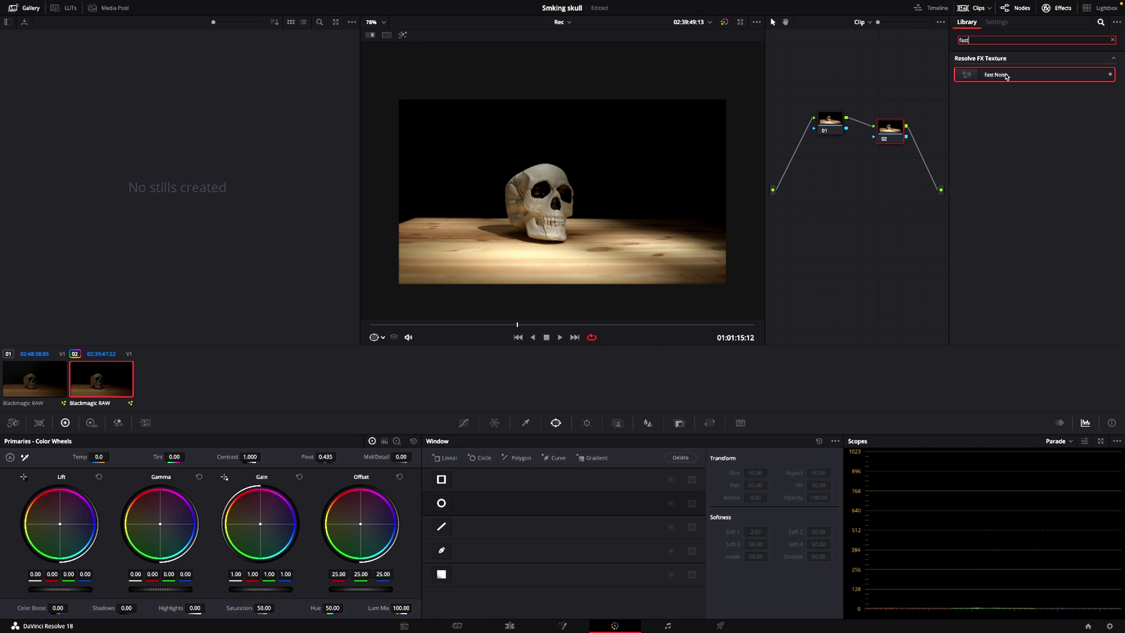
drag(1005, 76, 893, 132)
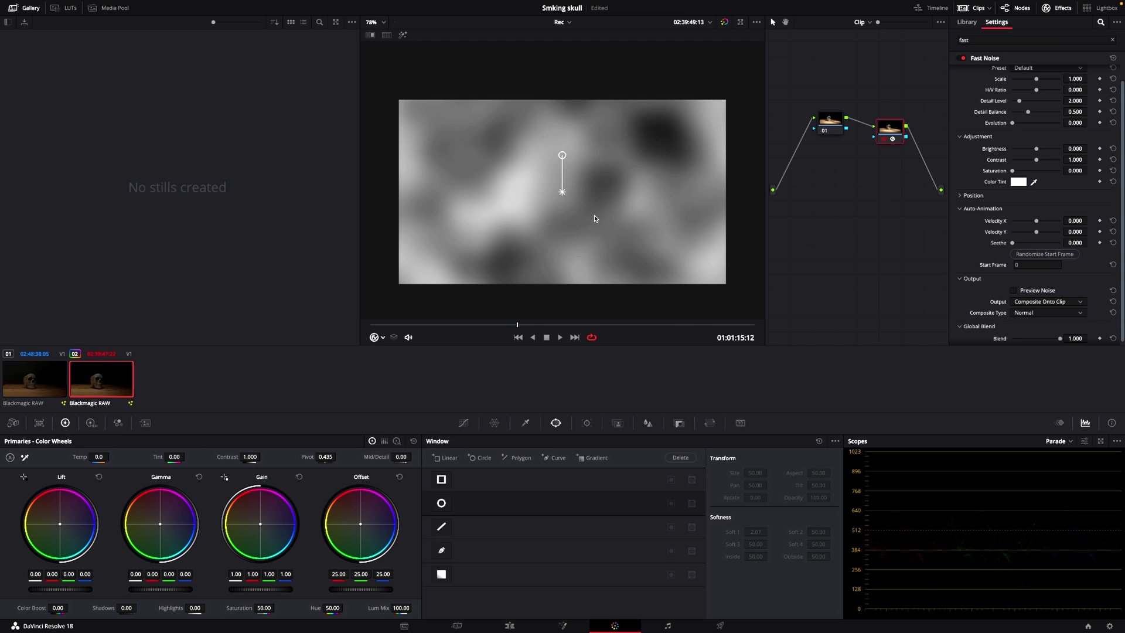
- Set Fast Noise to the Smoke preset with Scale 0.899, then preview playback
scroll(954, 170, up, 1)
click(1039, 85)
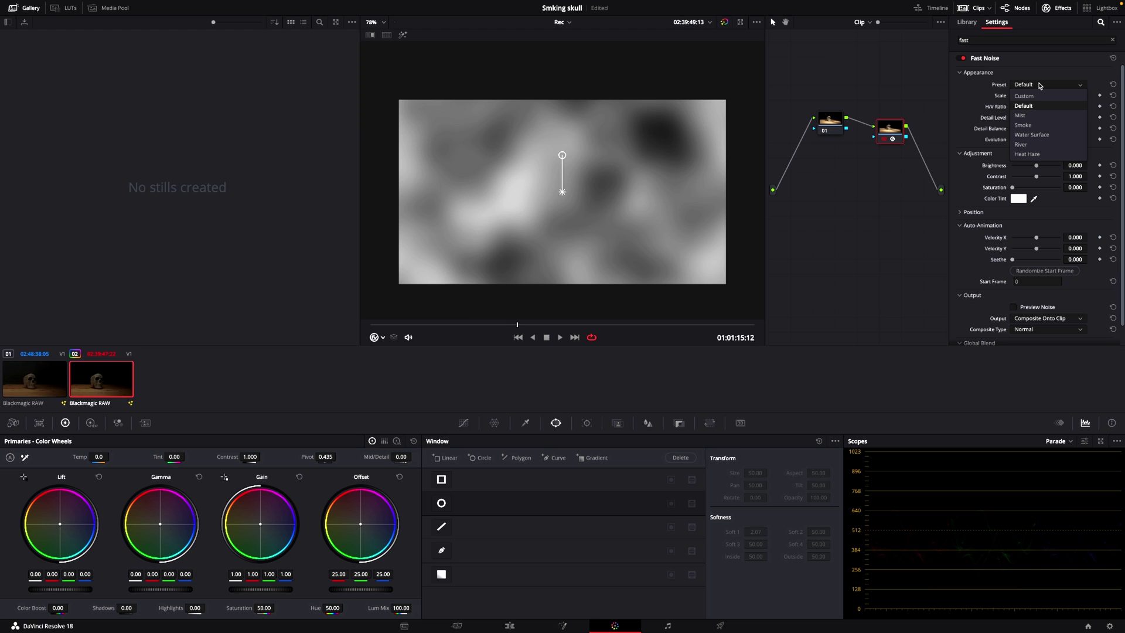
click(1036, 127)
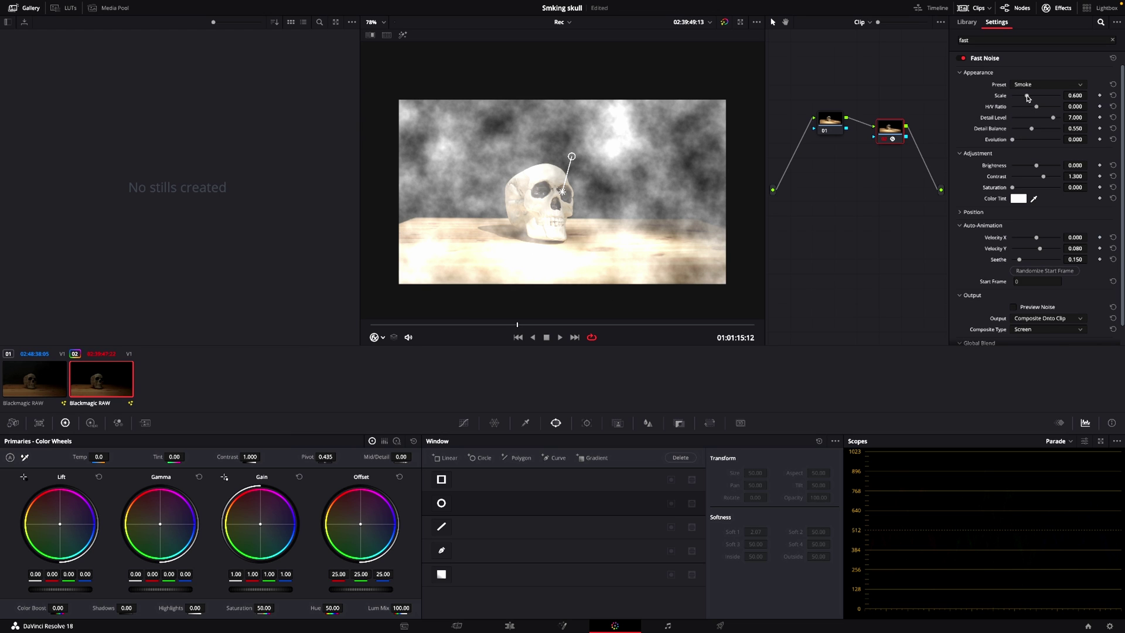
drag(1027, 97, 1033, 98)
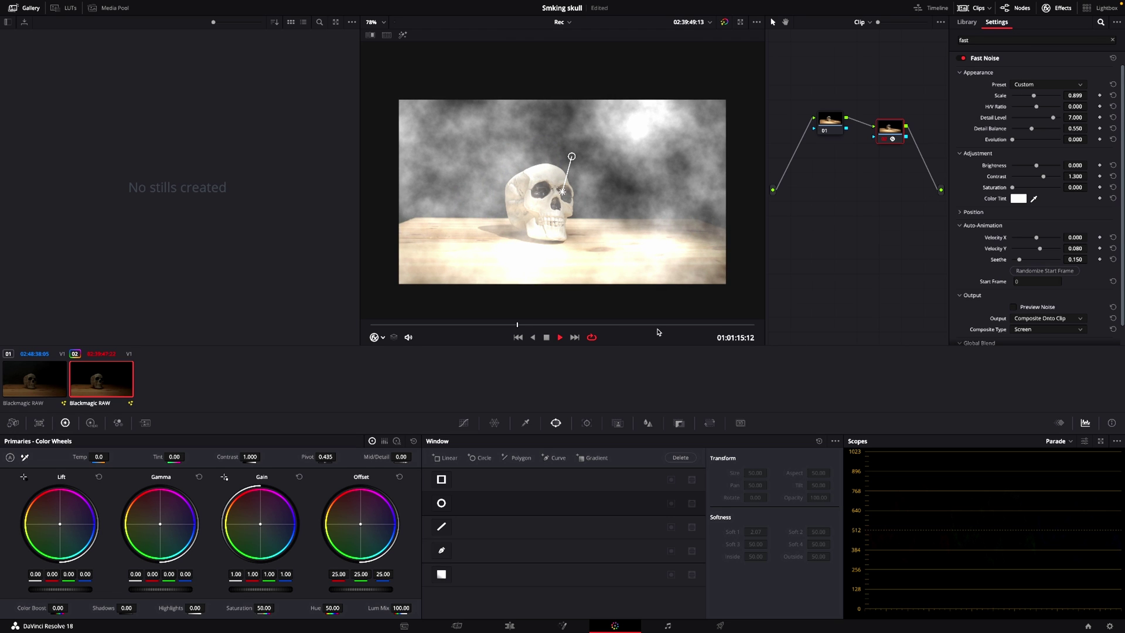
key(space)
key(space)
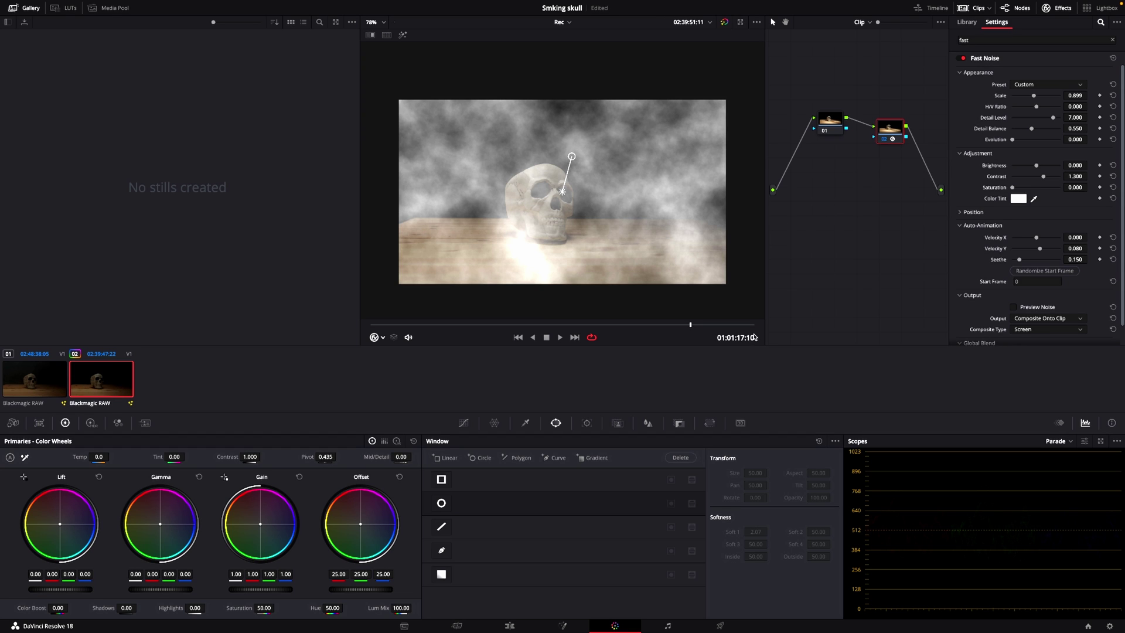
- Replace the linear window with a Curve window and trace from the table edge over the skull top
click(451, 556)
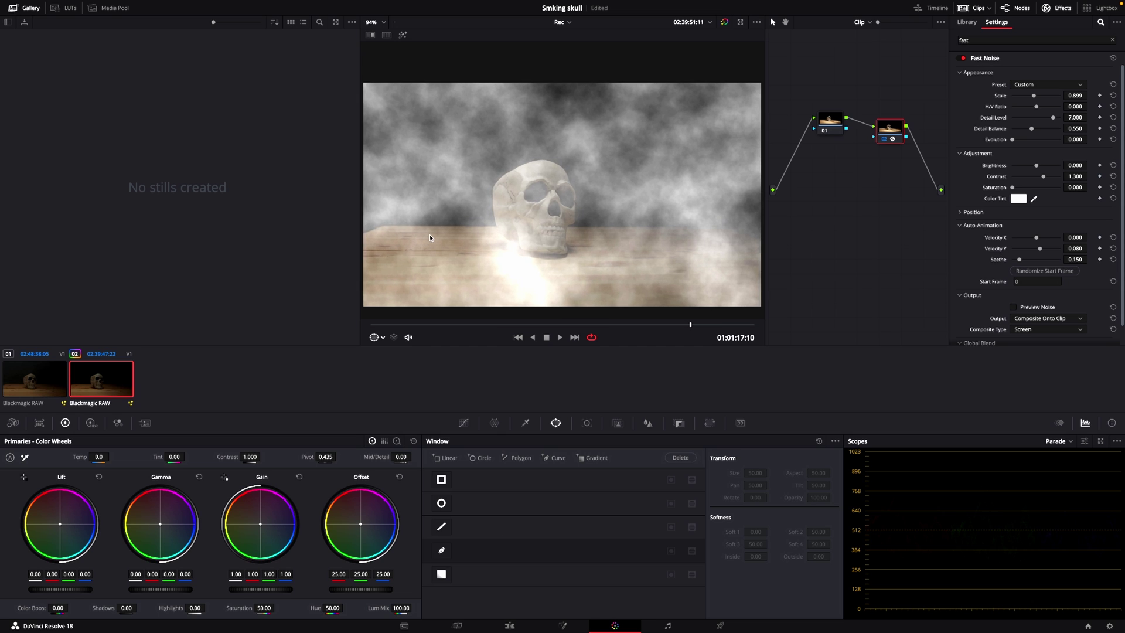
scroll(448, 232, up, 2)
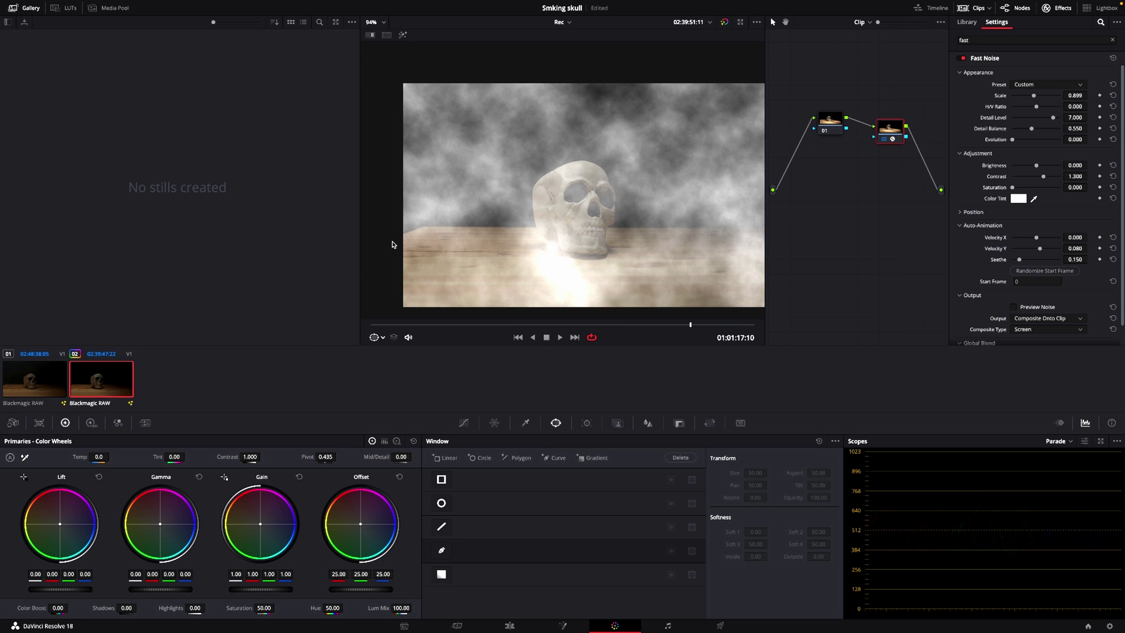
click(443, 551)
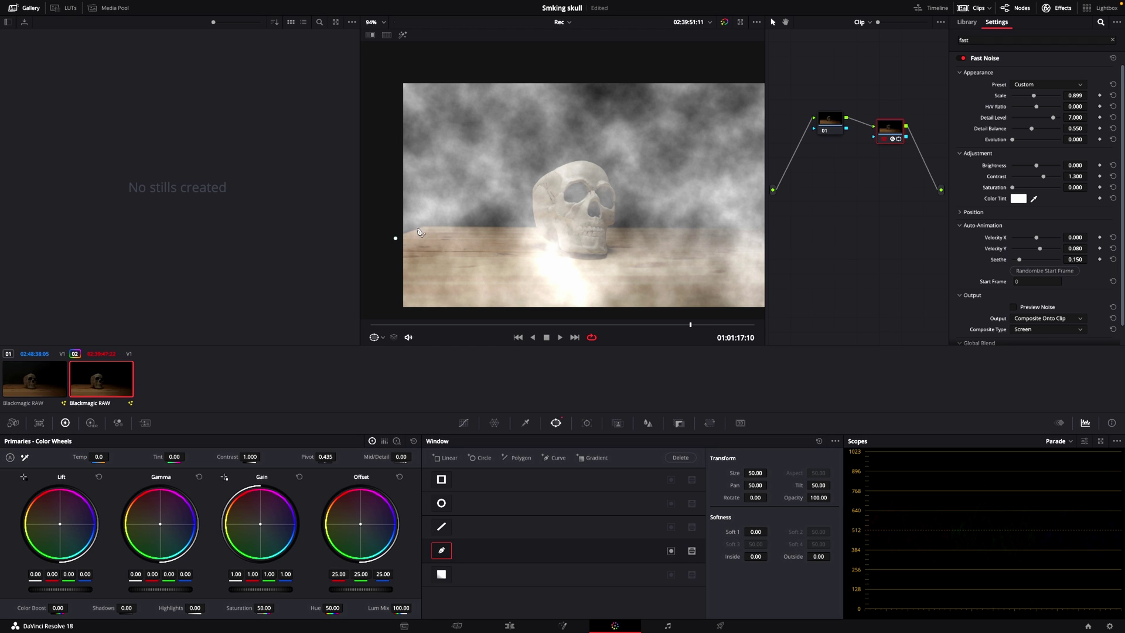
click(535, 228)
click(568, 162)
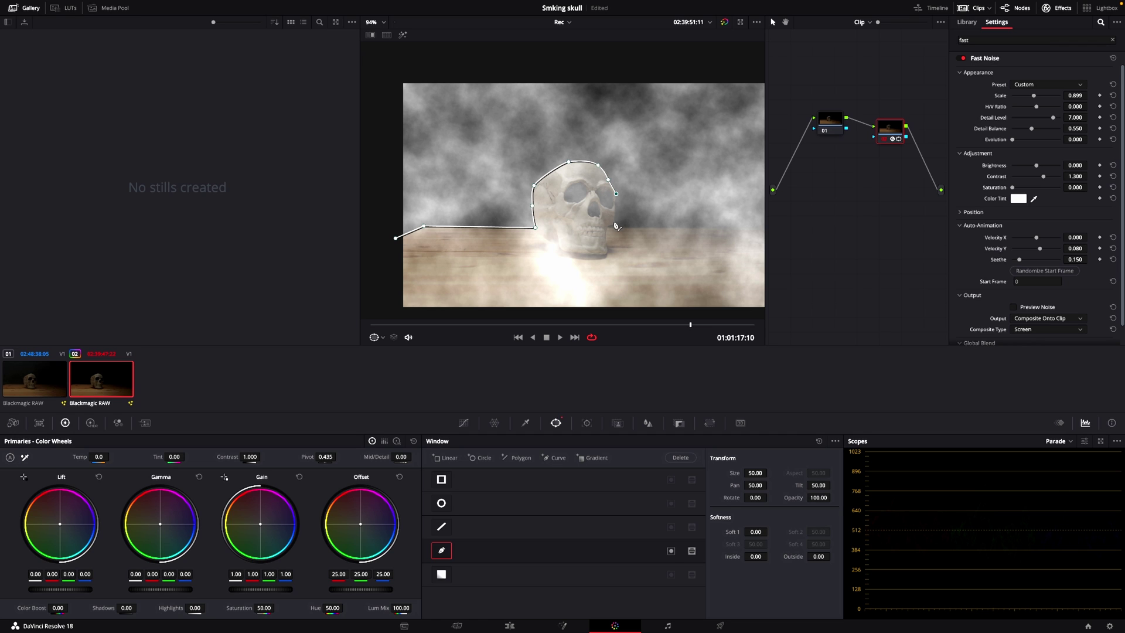
- Continue the curve along the table's right edge, up around the backdrop, and close it
click(749, 228)
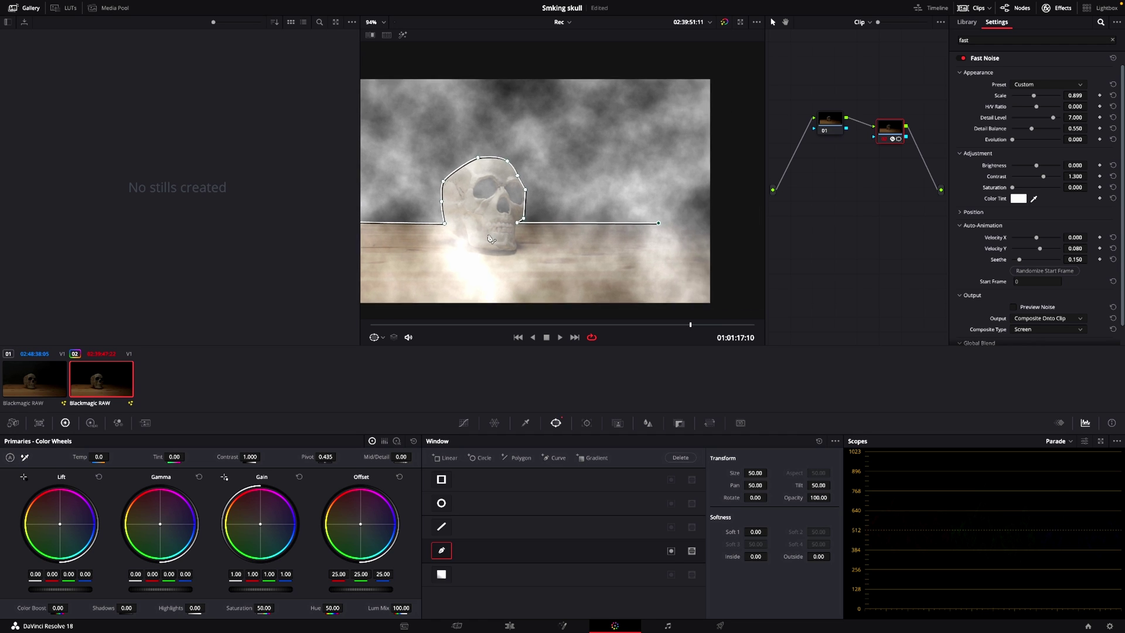
click(677, 223)
click(718, 239)
click(723, 56)
scroll(730, 187, up, 1)
scroll(718, 240, down, 2)
scroll(697, 269, down, 2)
click(392, 74)
click(372, 159)
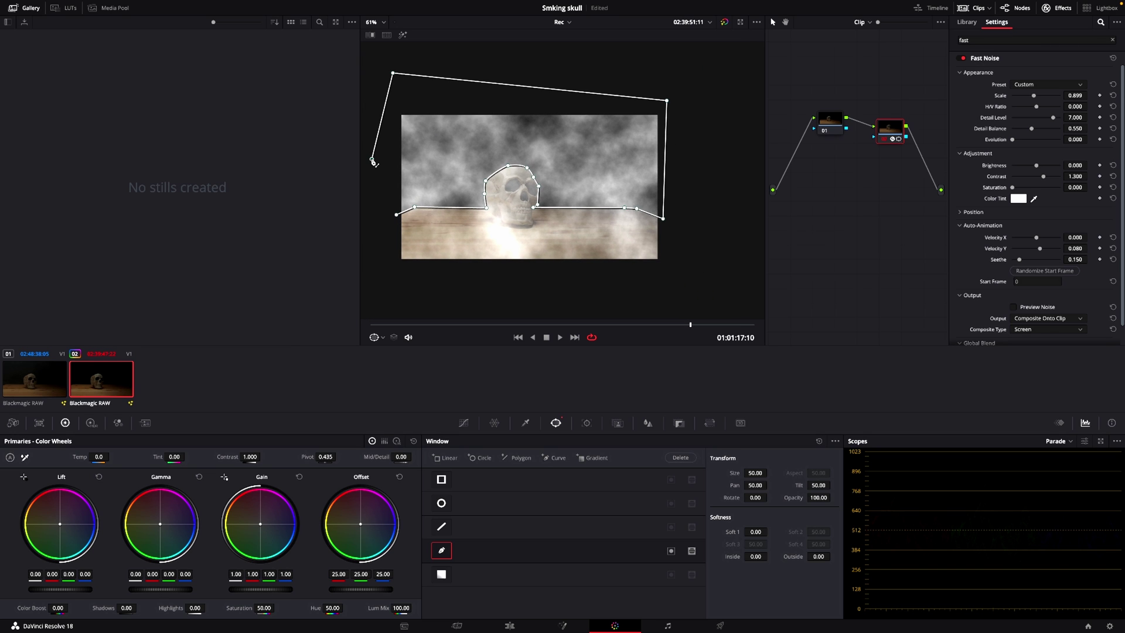
click(397, 216)
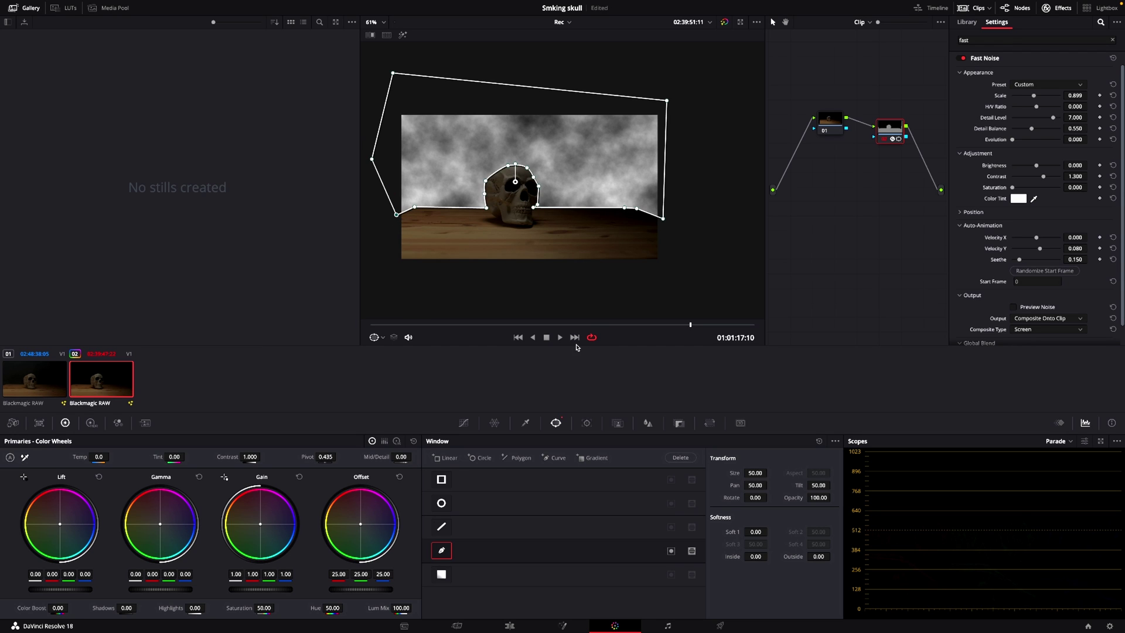
click(382, 337)
- Hide the window outline and soften the smoke mask to Soft 1 0.94, Inside 0.60, Outside 0.84
click(398, 356)
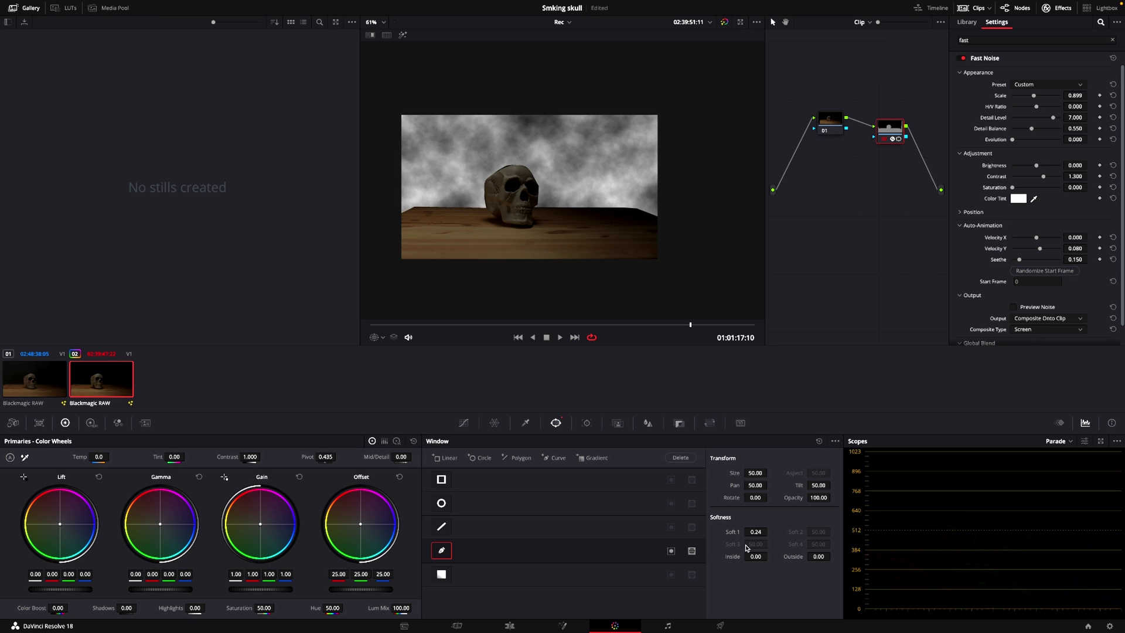
drag(752, 557, 839, 561)
drag(769, 557, 783, 558)
drag(753, 531, 729, 556)
- Preview the smoke, darken it (brightness -0.156, contrast 0.936) and push the Fast Noise evolution higher
key(space)
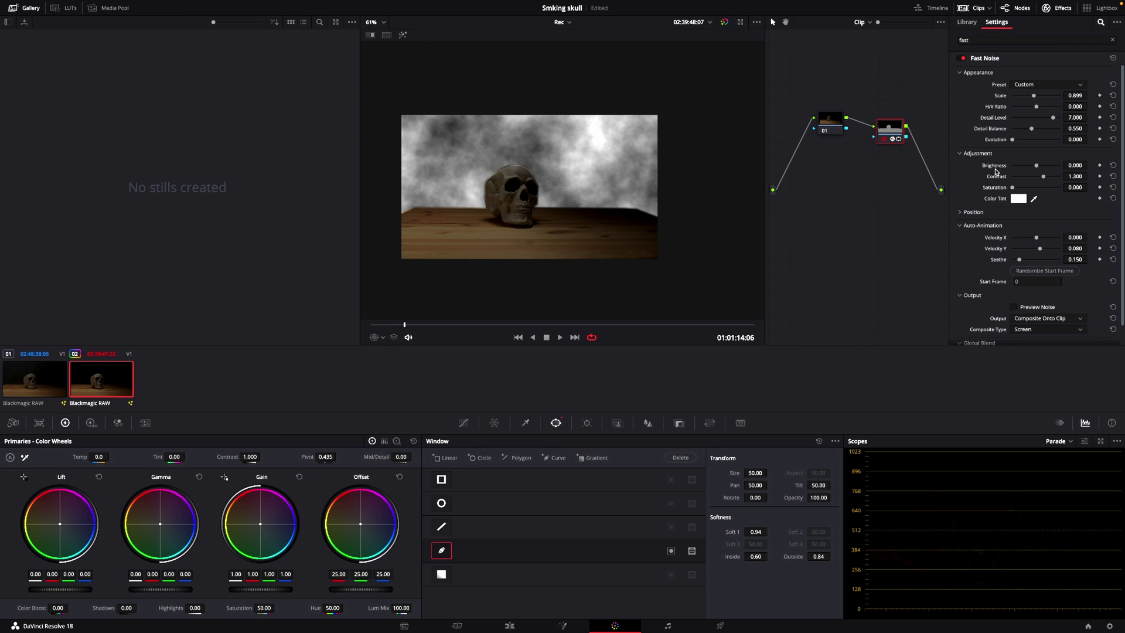
drag(1037, 166, 1011, 190)
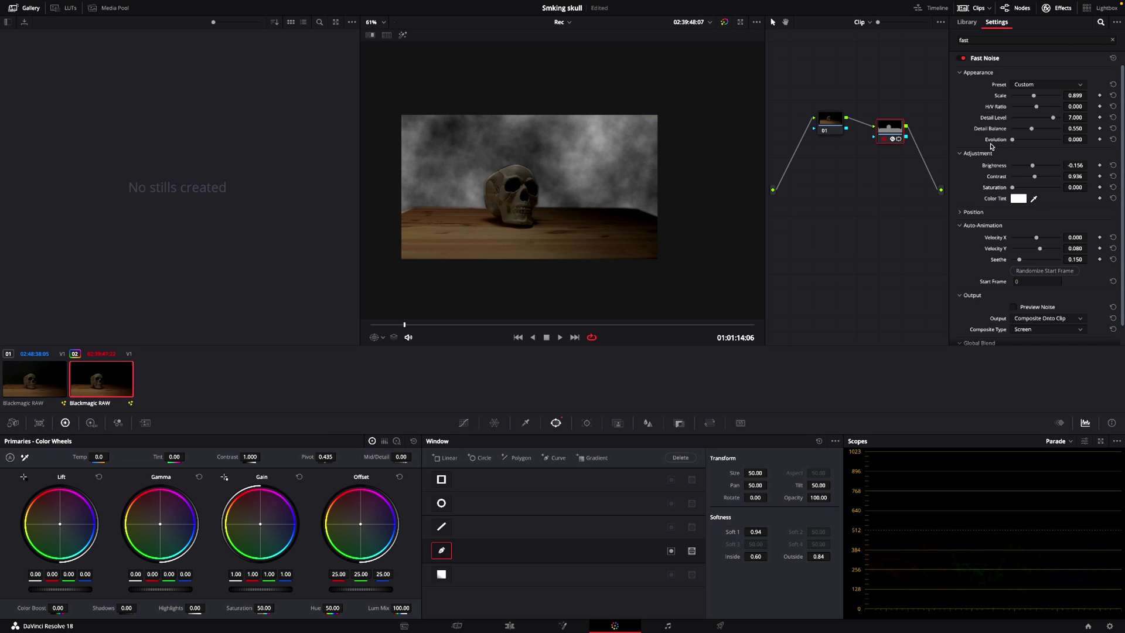
drag(1013, 142, 1037, 142)
- Set Fast Noise evolution to 0.403 and detail balance to 0.436, previewing playback
key(space)
key(space)
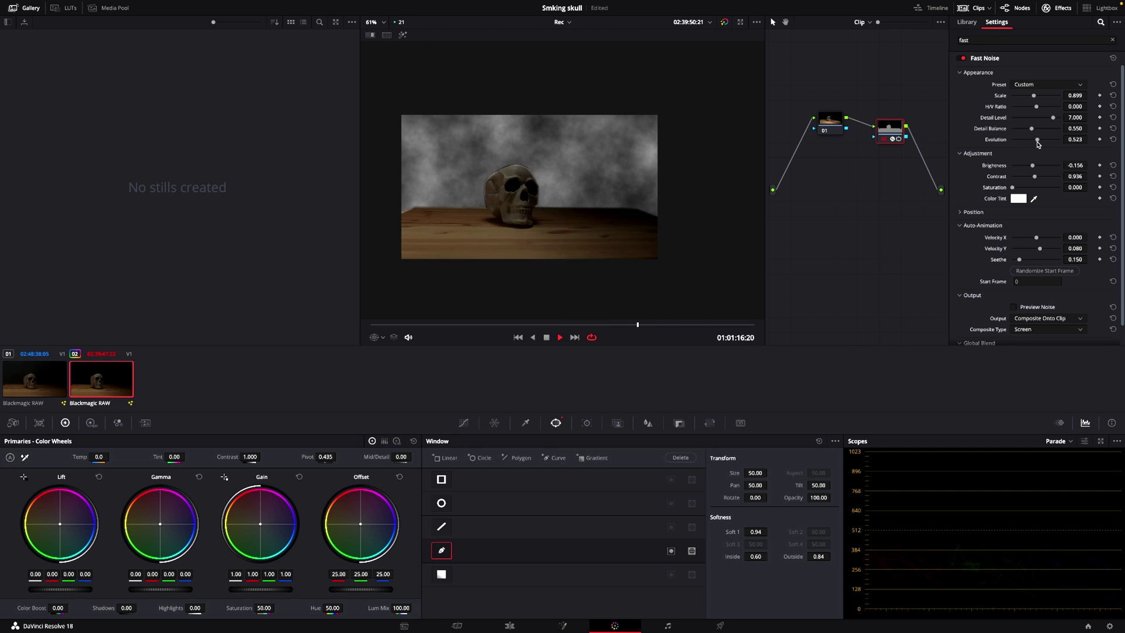
key(space)
drag(1037, 143, 1031, 142)
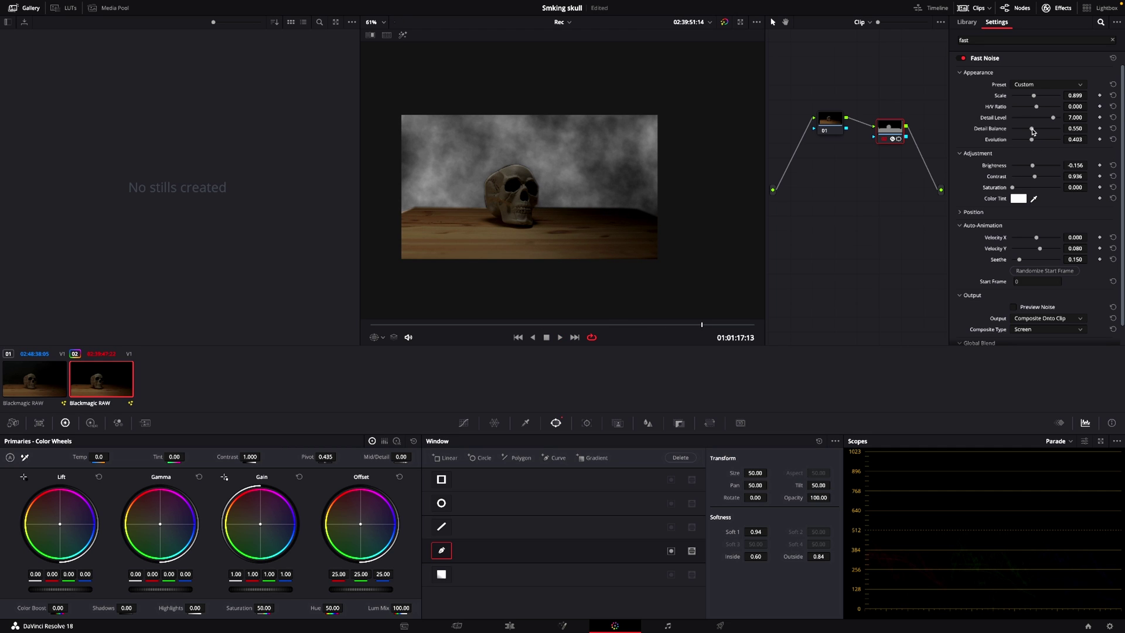
drag(1032, 133, 1027, 132)
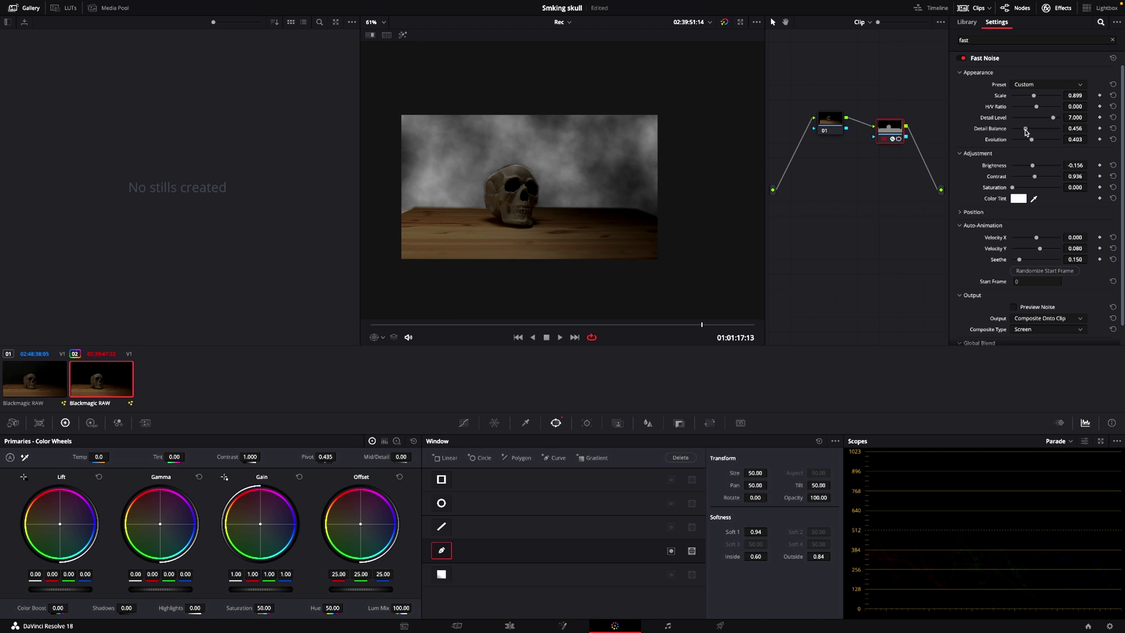
key(space)
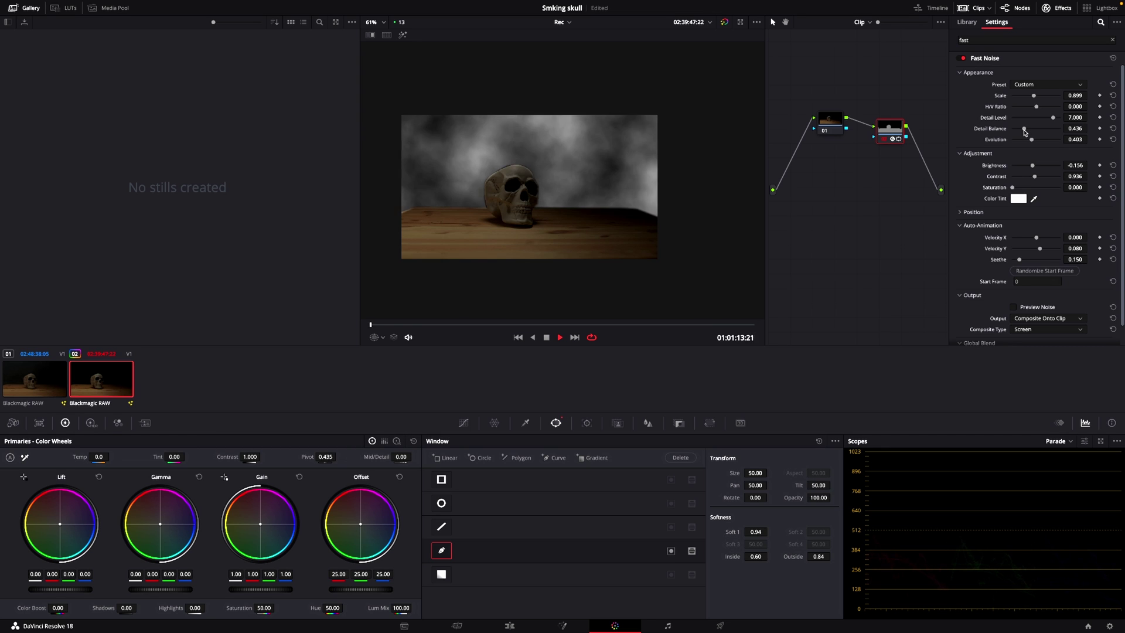
- Lower the Fast Noise Global Blend to 0.449 so only faint smoke remains behind the skull
scroll(1020, 204, down, 1)
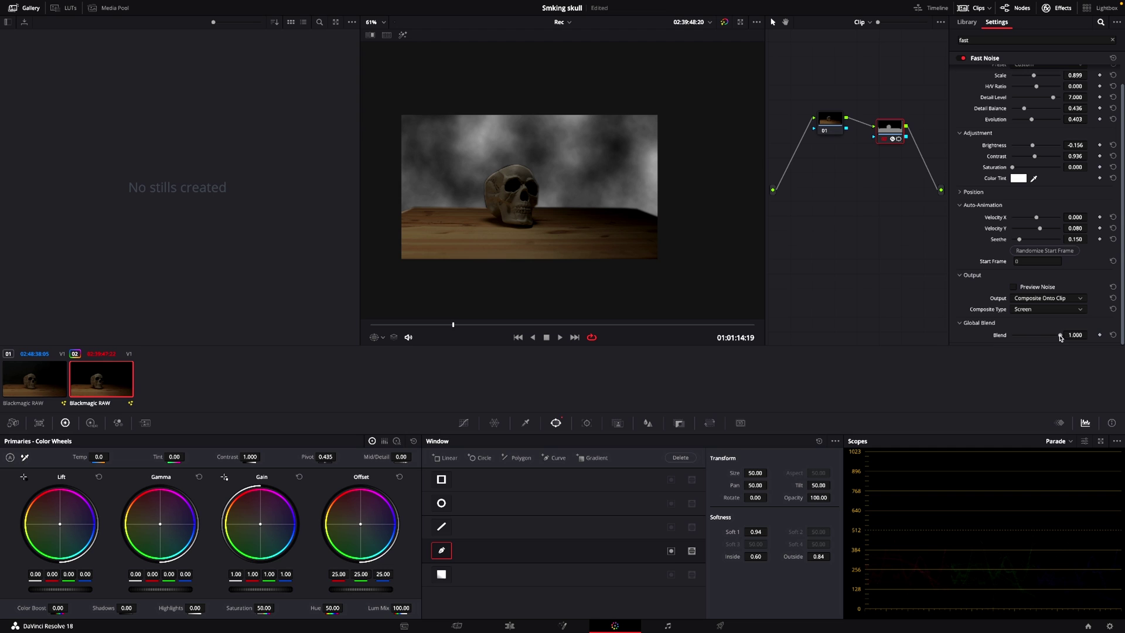
drag(1059, 338, 1034, 342)
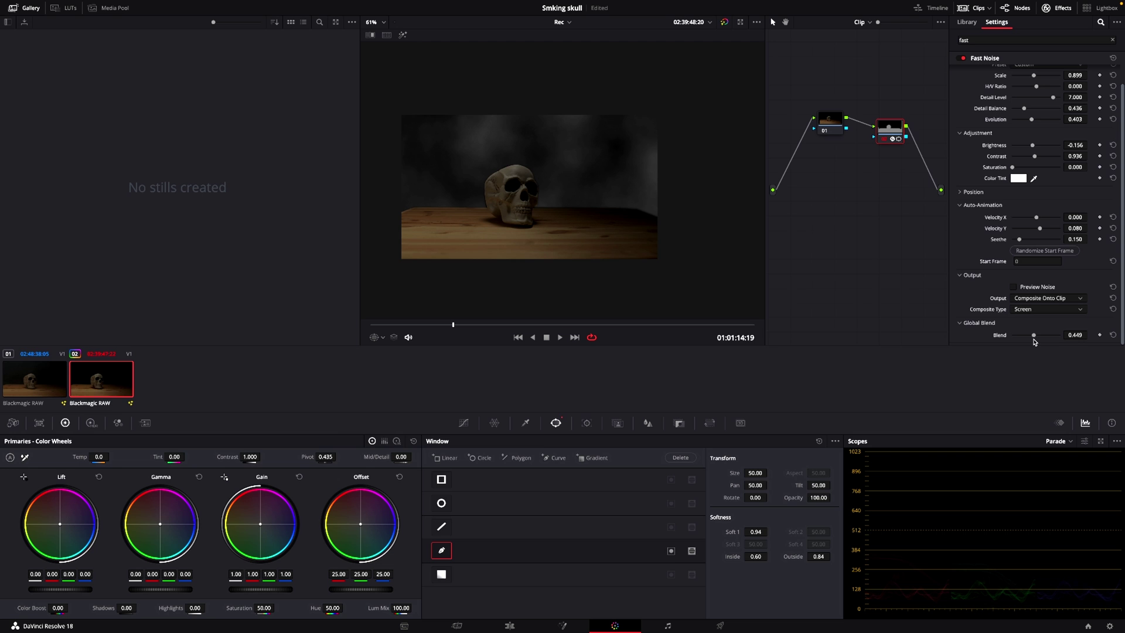